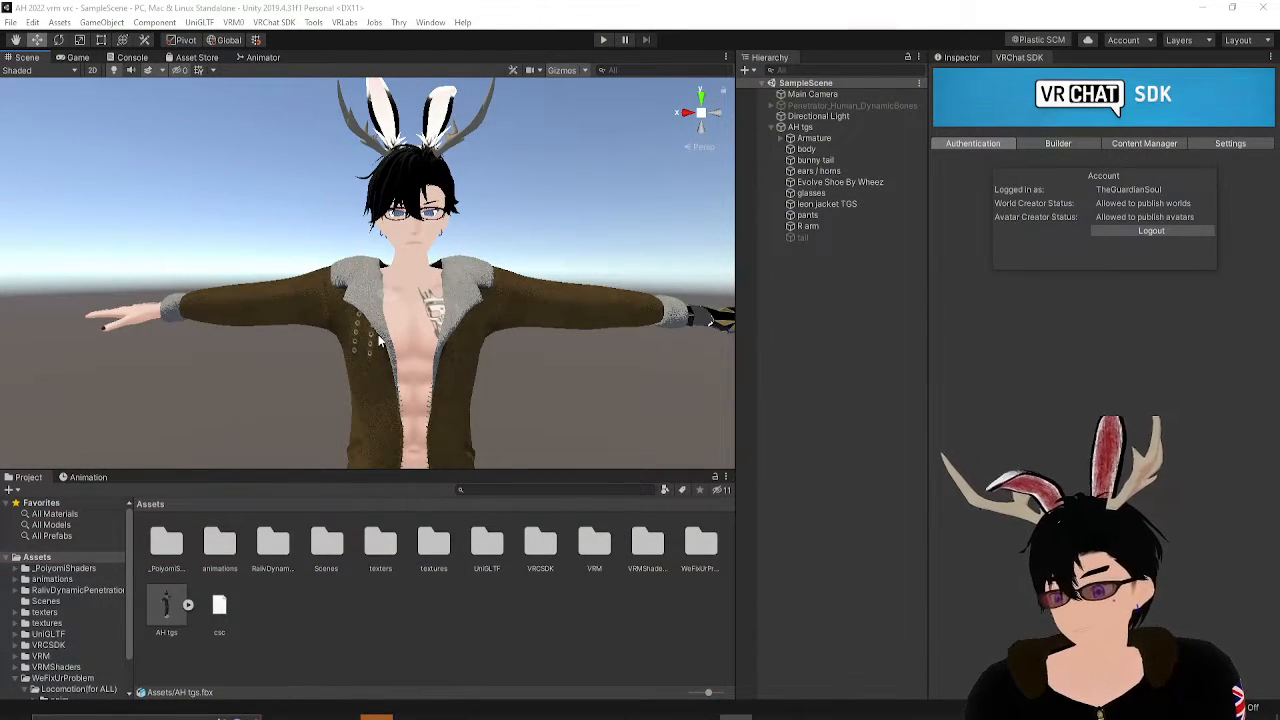
- Inspect the avatar's separate R arm and body meshes in the scene, selecting each to see what it covers
scroll(380, 340, down, 5)
scroll(530, 240, up, 3)
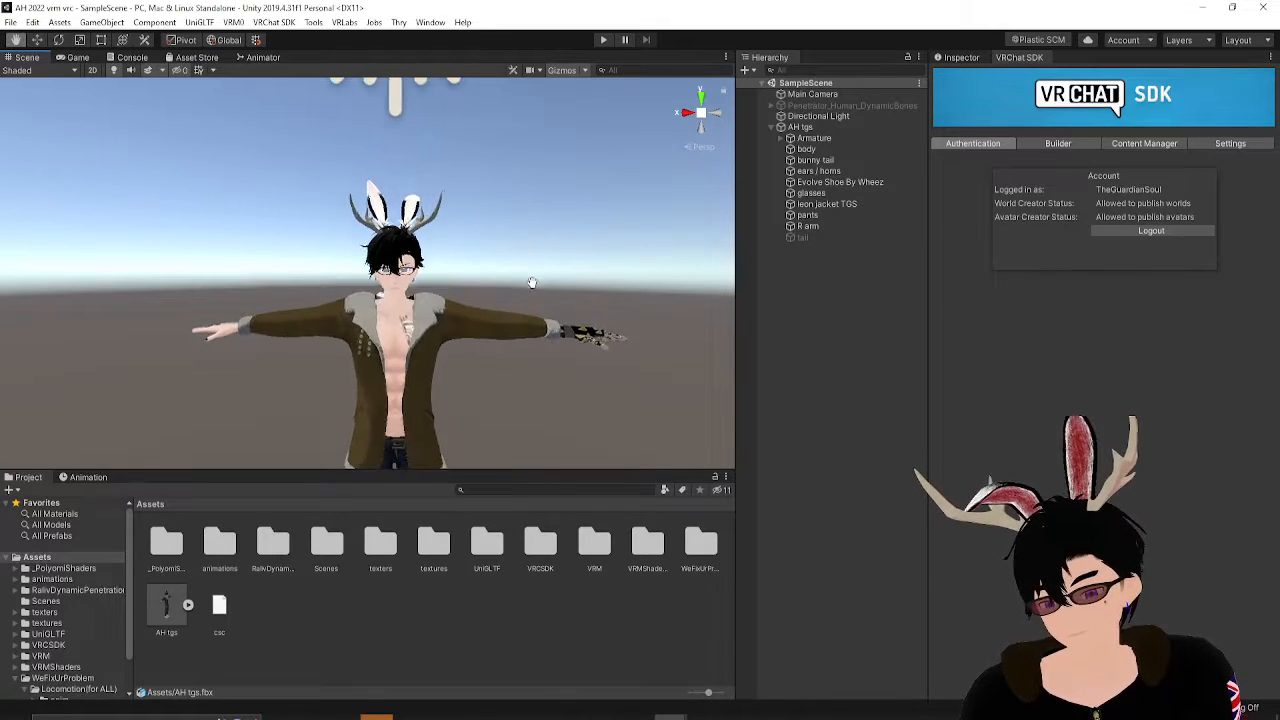
scroll(490, 258, up, 4)
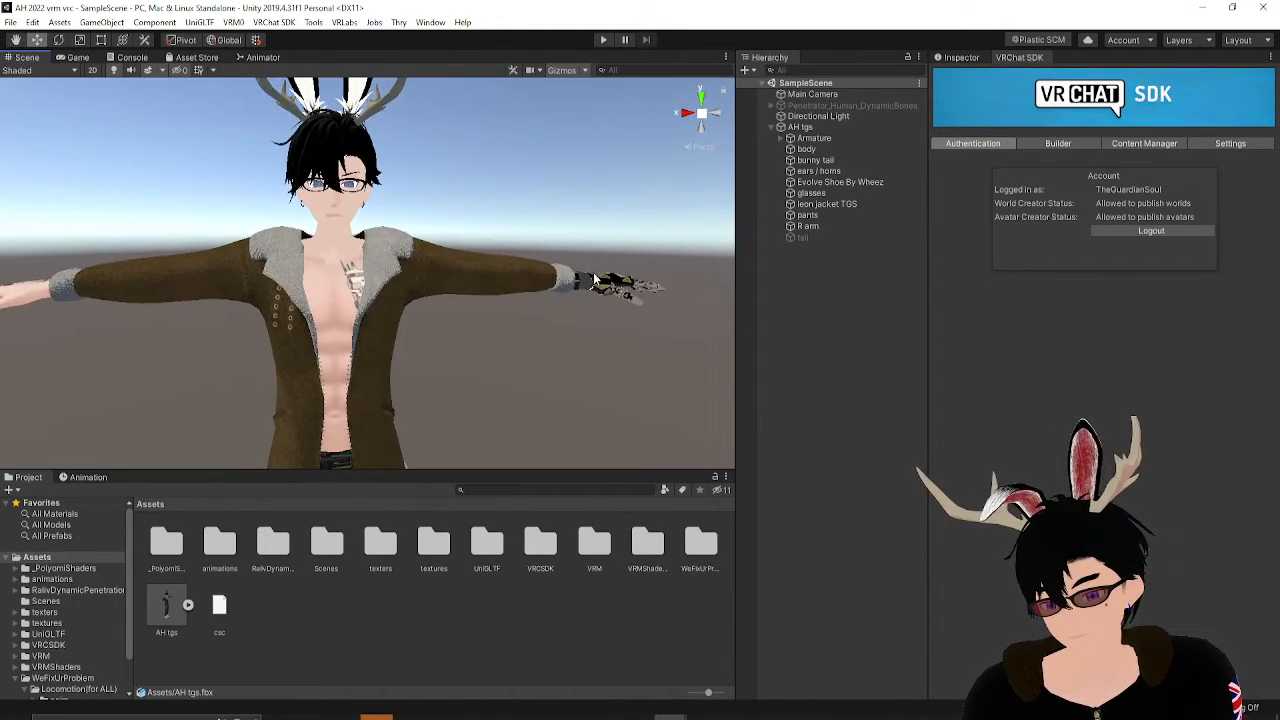
click(603, 277)
middle_drag(603, 277, 489, 203)
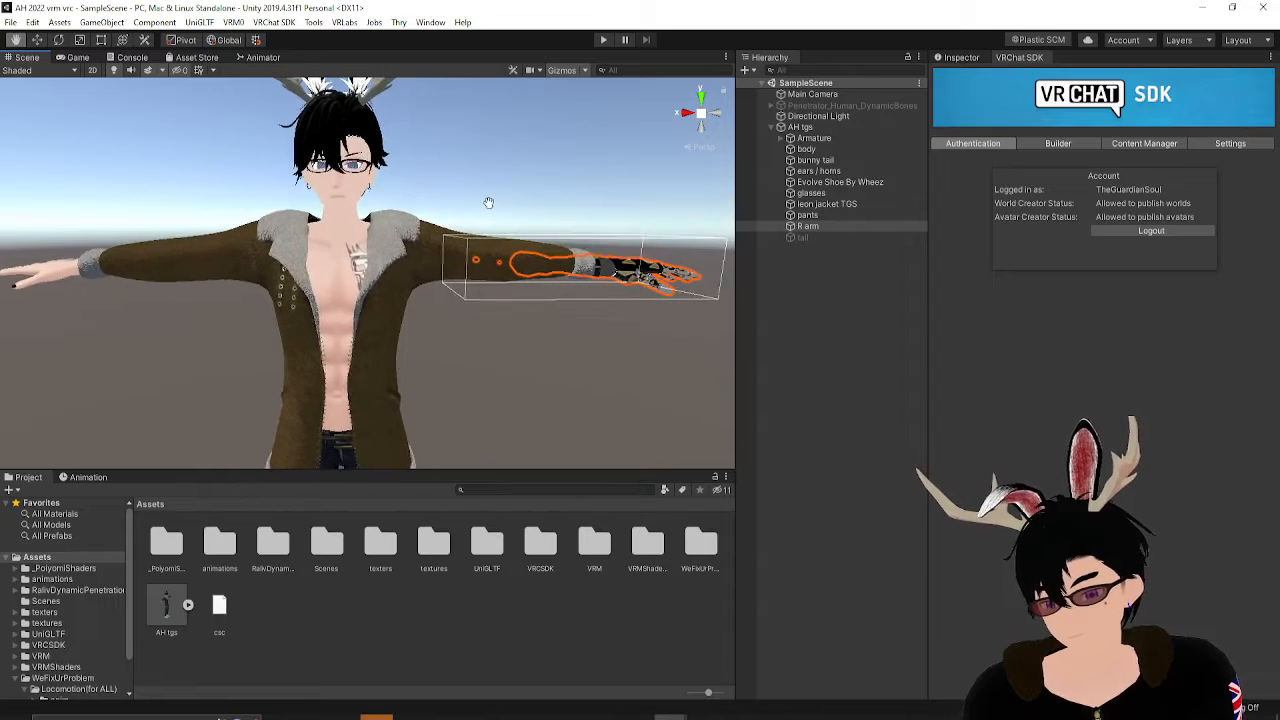
middle_drag(472, 238, 460, 249)
right_drag(460, 249, 406, 225)
middle_drag(406, 225, 375, 217)
click(367, 263)
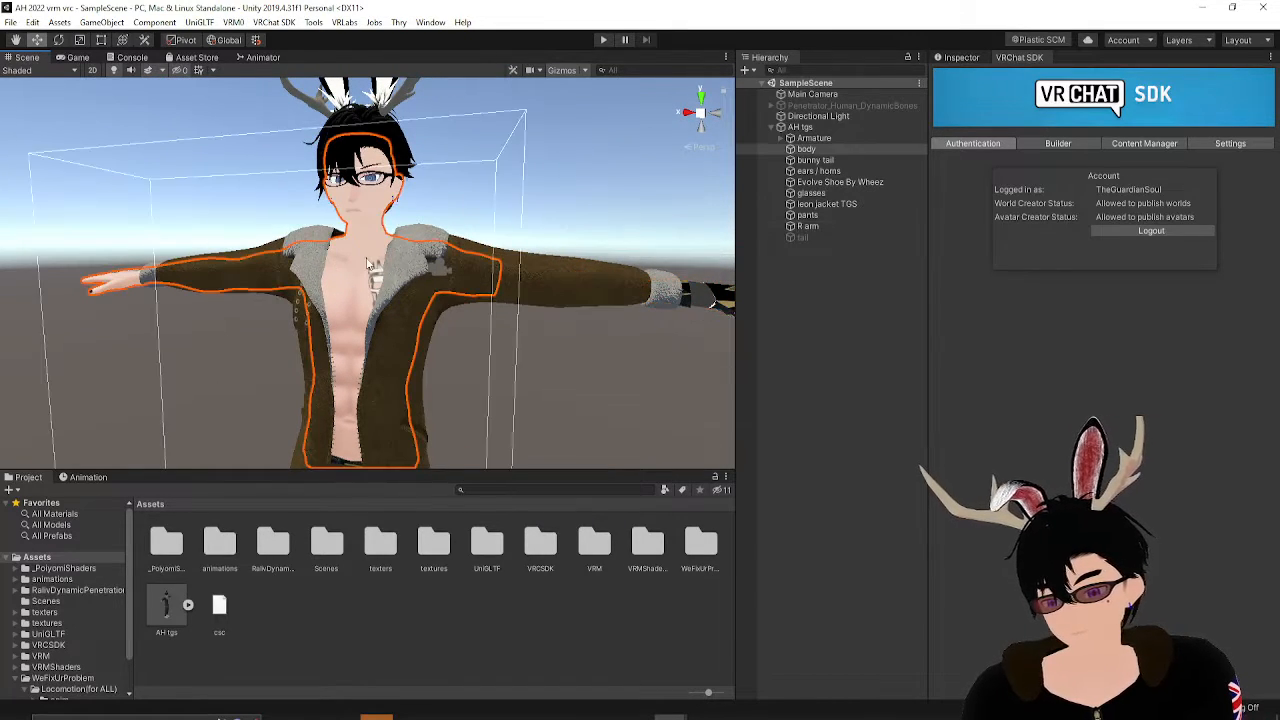
click(682, 297)
click(706, 299)
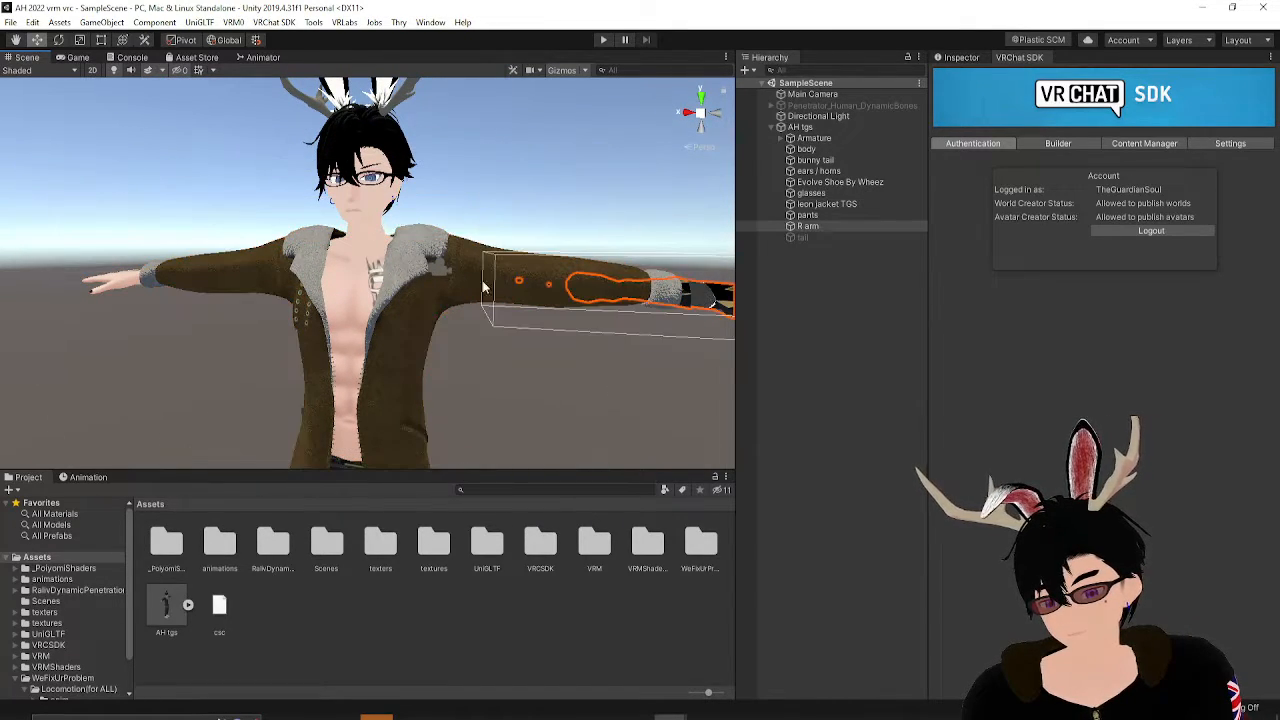
middle_drag(451, 252, 458, 248)
right_drag(458, 248, 472, 327)
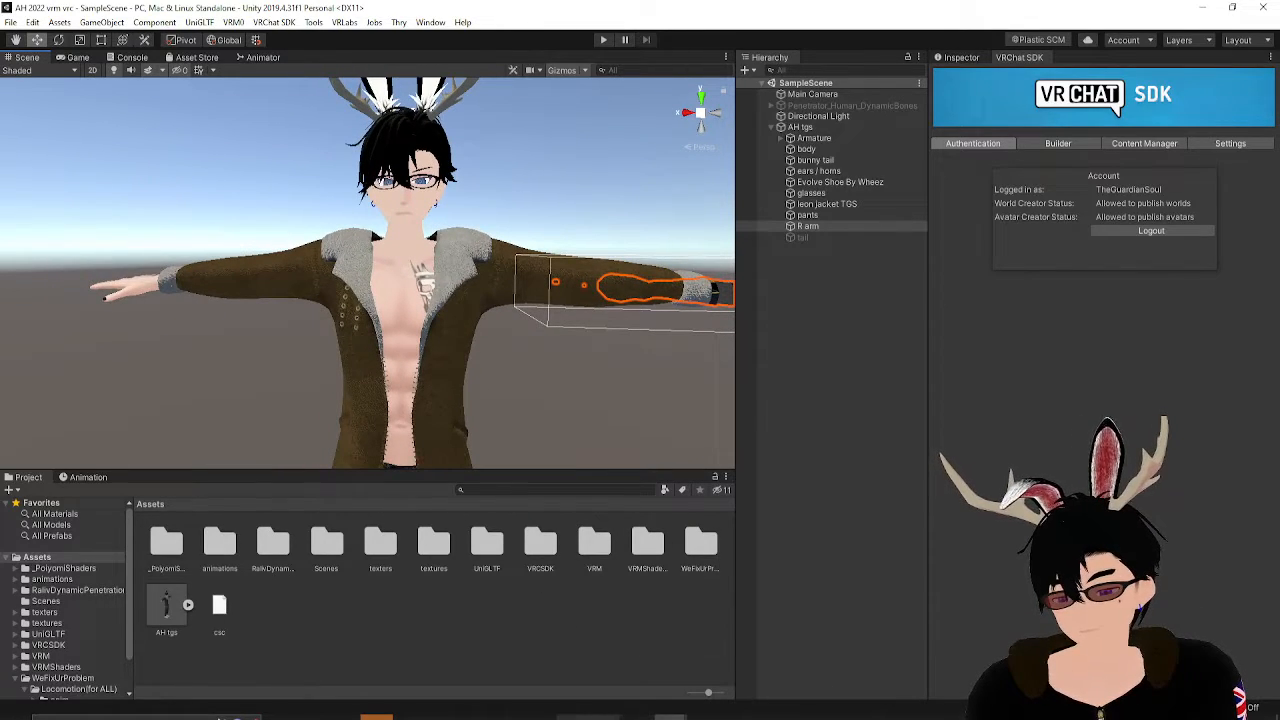
- Switch to Blender, set the armature to Object Mode, and change the selection tool to box select
mouse_move(605, 716)
click(740, 660)
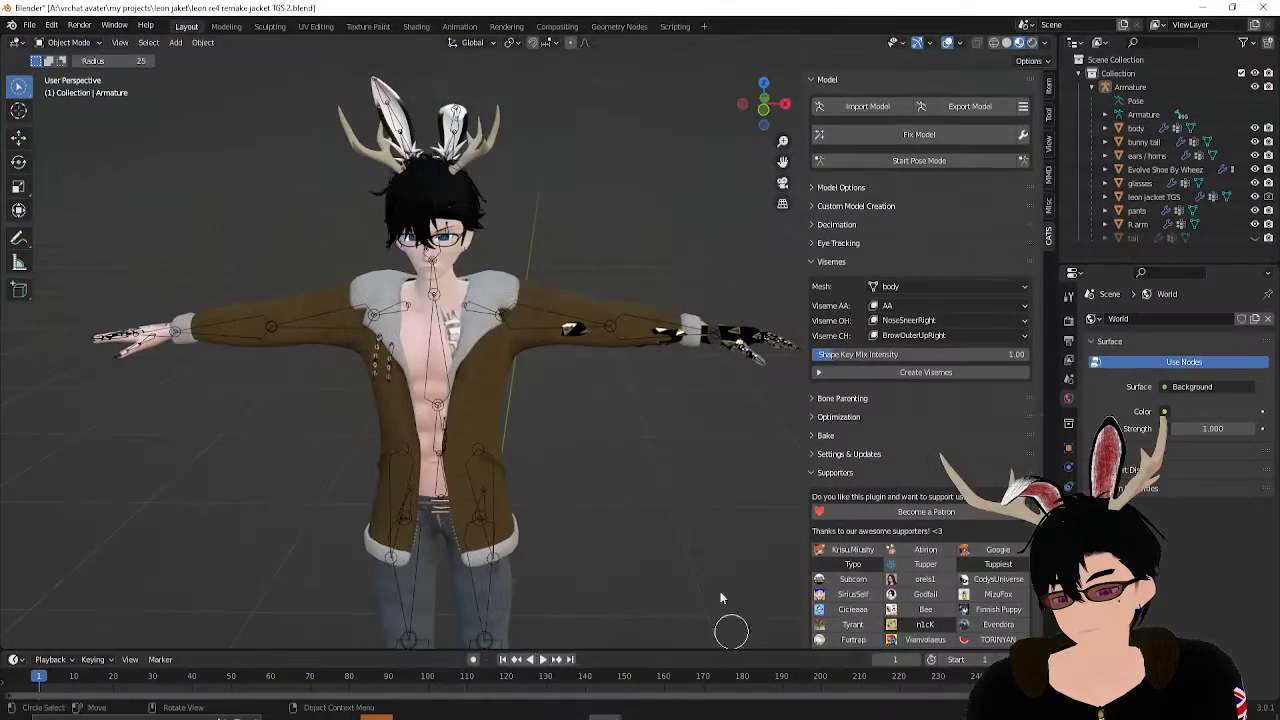
middle_drag(570, 387, 580, 349)
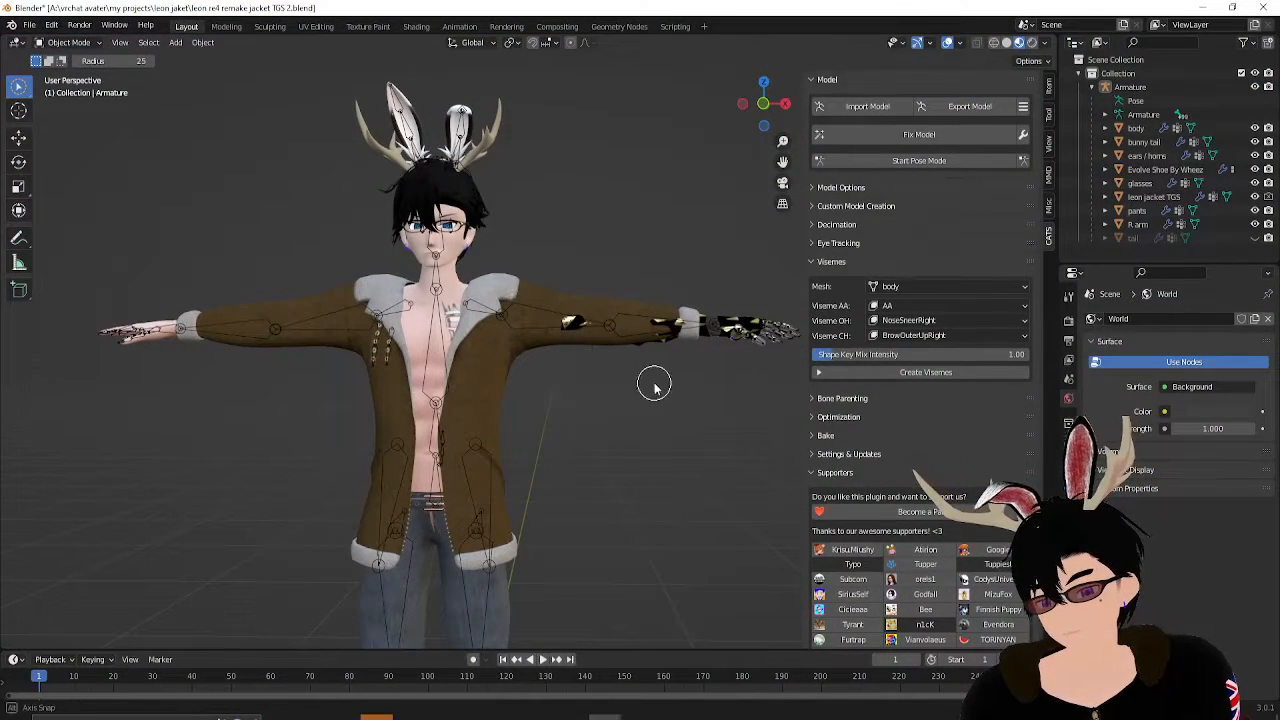
click(60, 44)
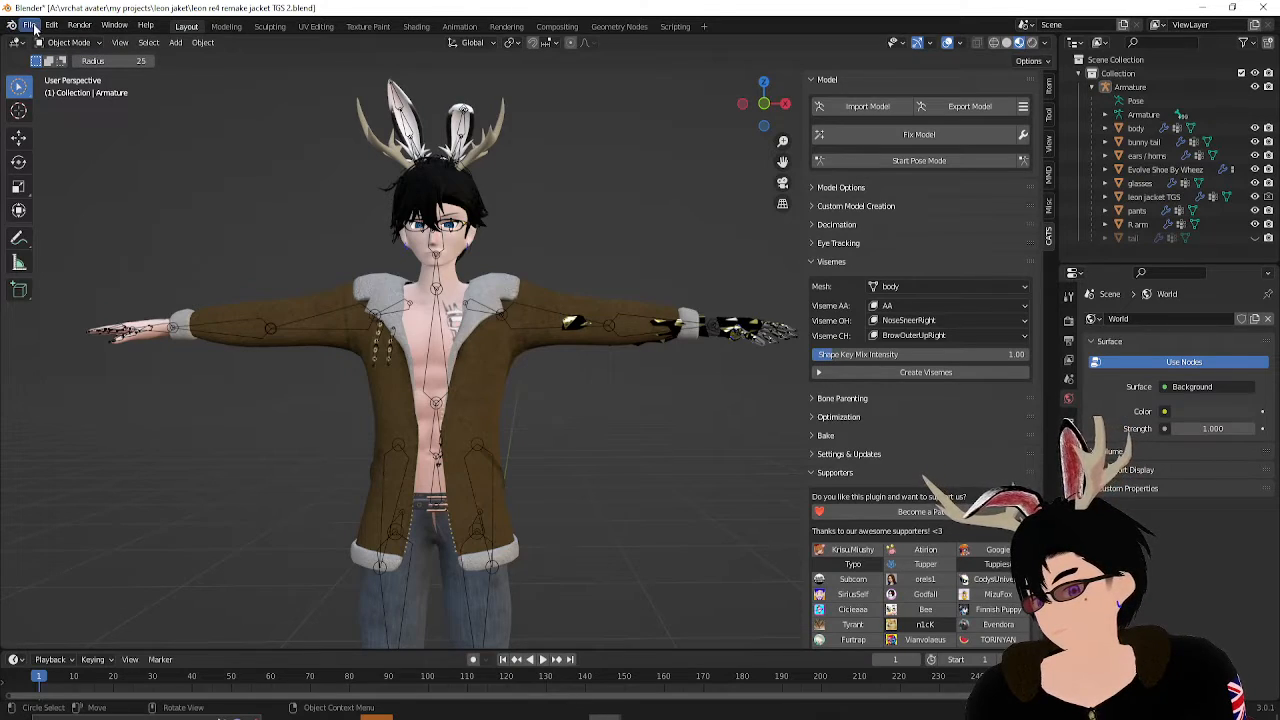
click(62, 42)
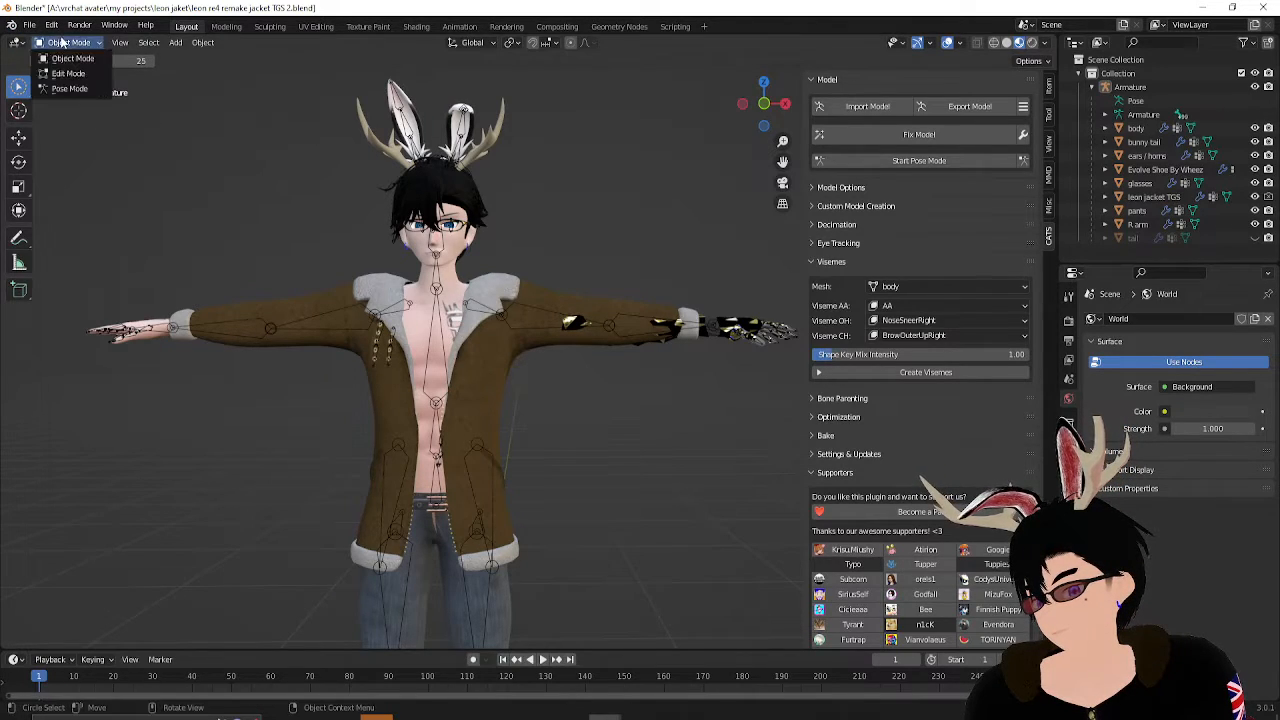
click(63, 59)
key(w)
key(w)
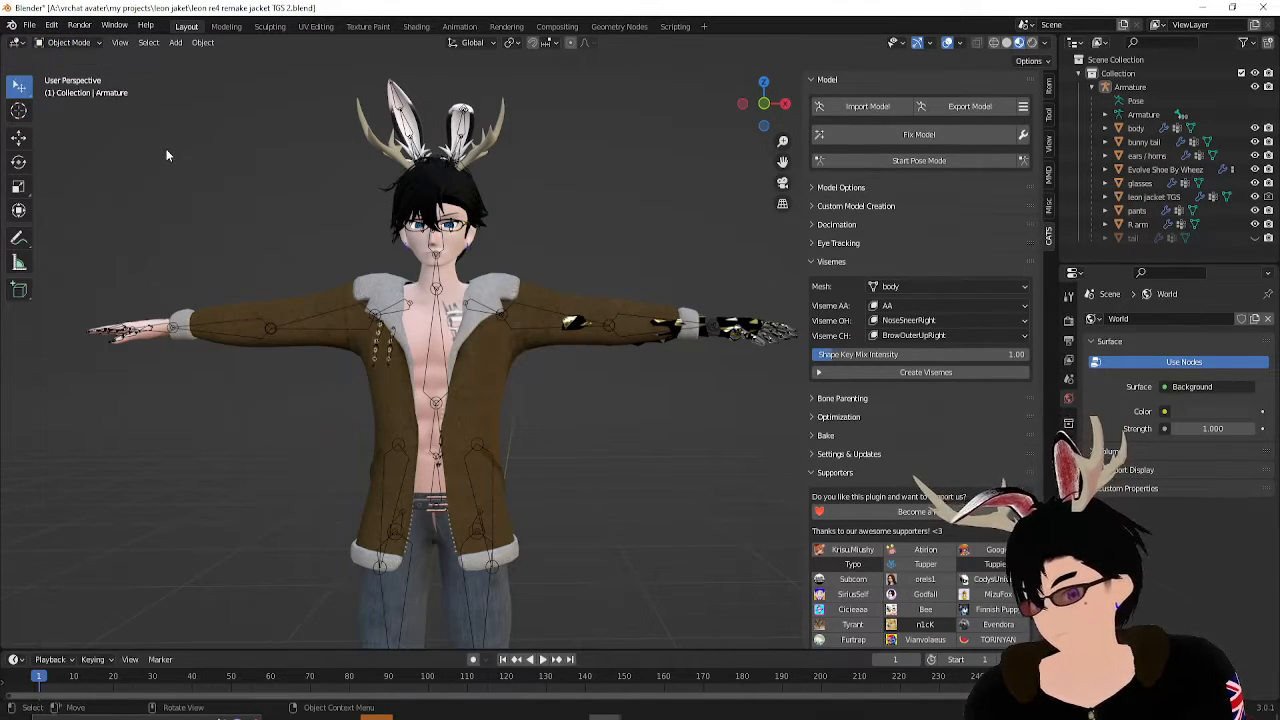
- Join the R arm mesh into the body mesh, with body as the active object, and deselect the result
click(736, 326)
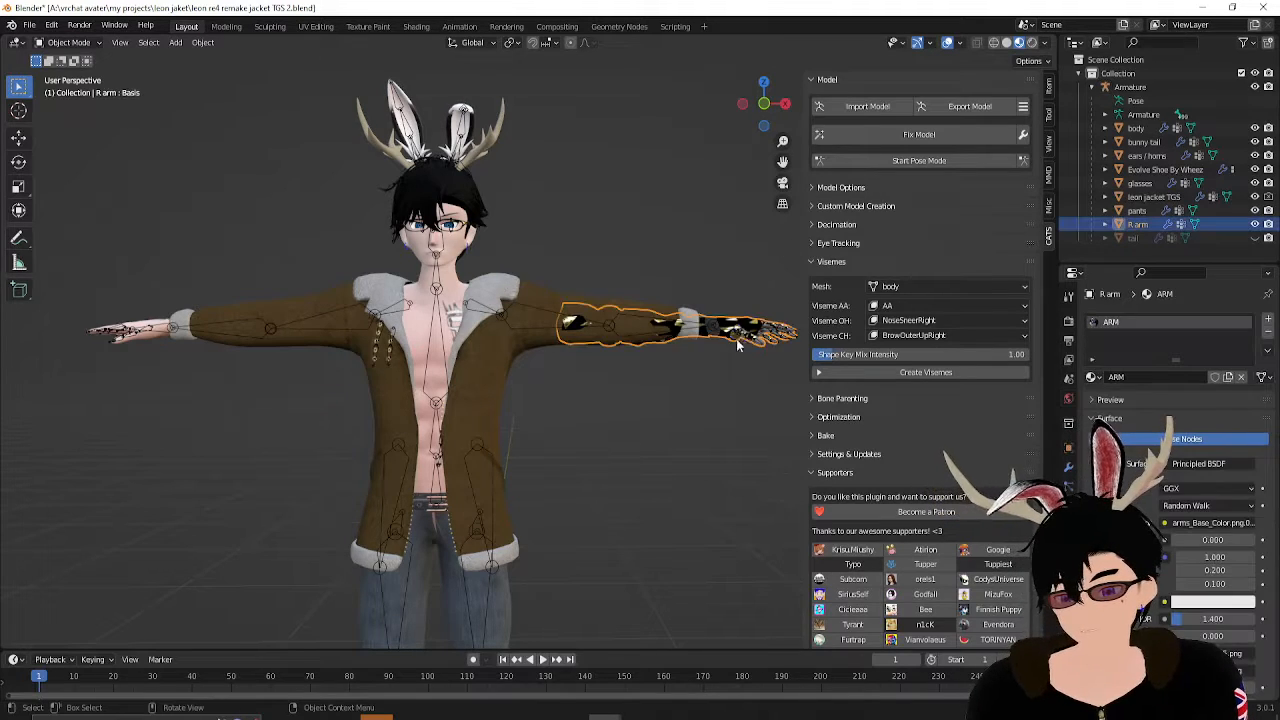
scroll(352, 290, up, 3)
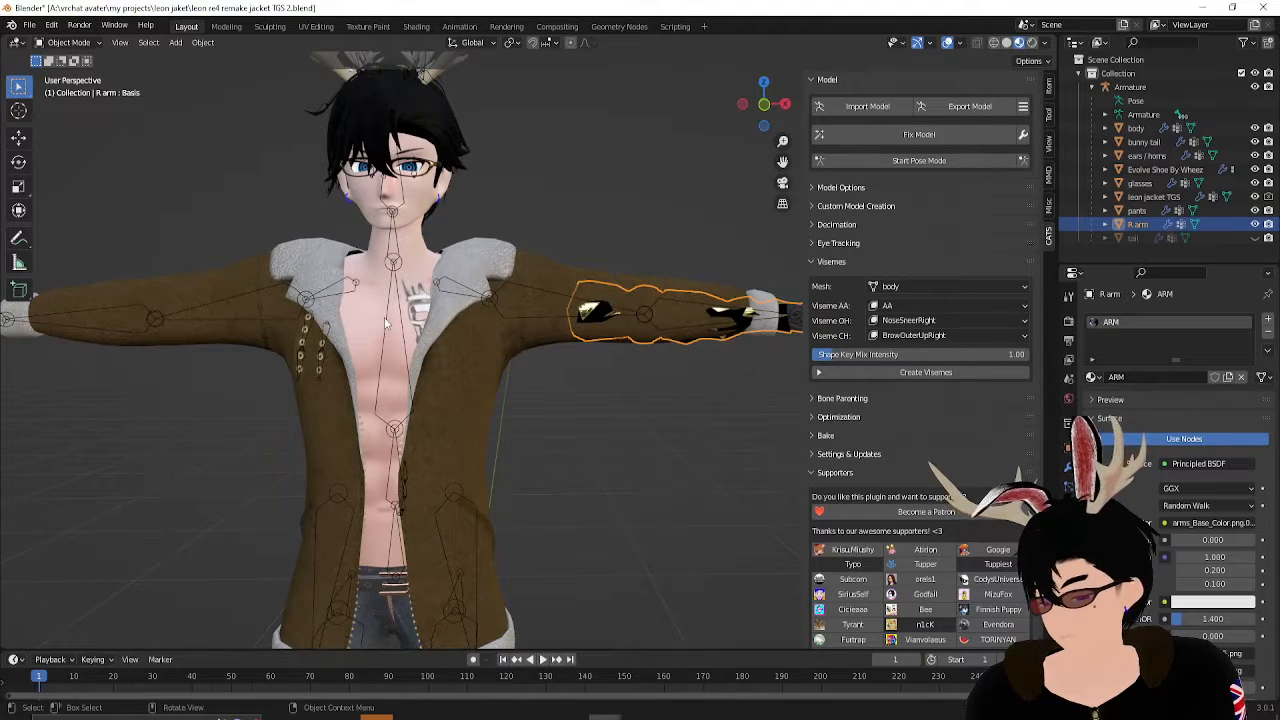
shift+click(359, 315)
scroll(554, 353, down, 2)
right_click(410, 374)
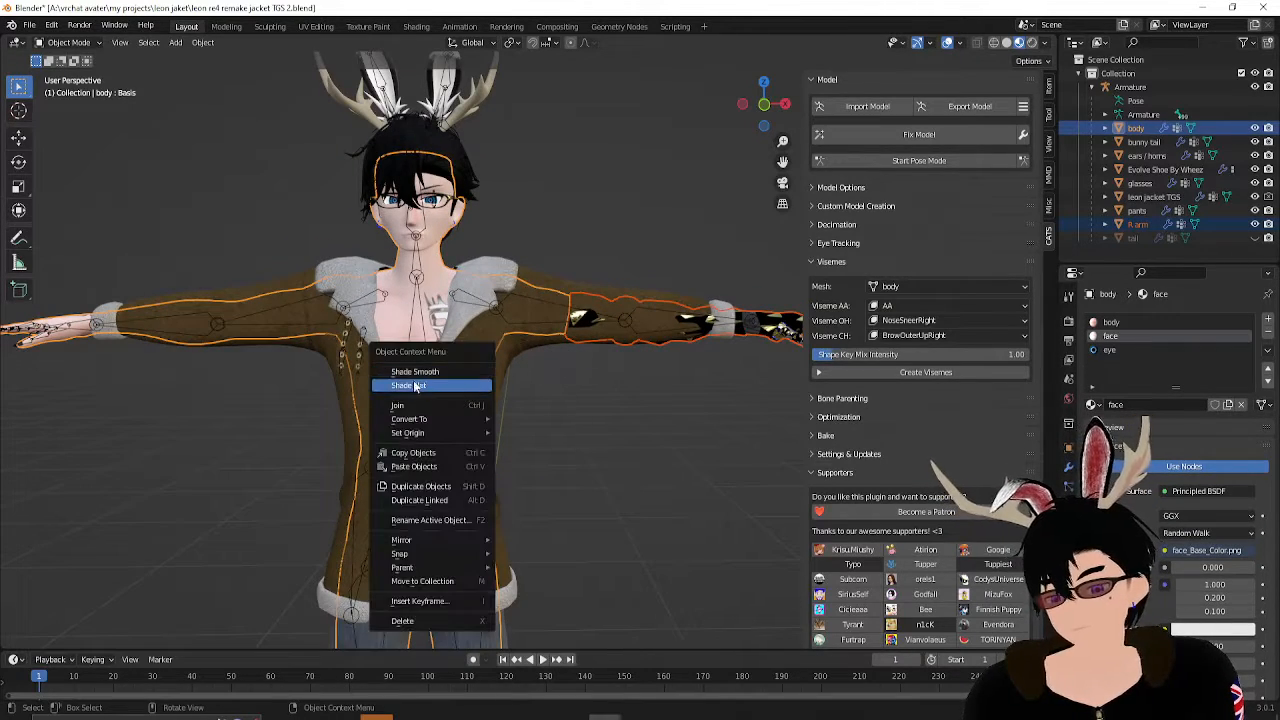
click(420, 404)
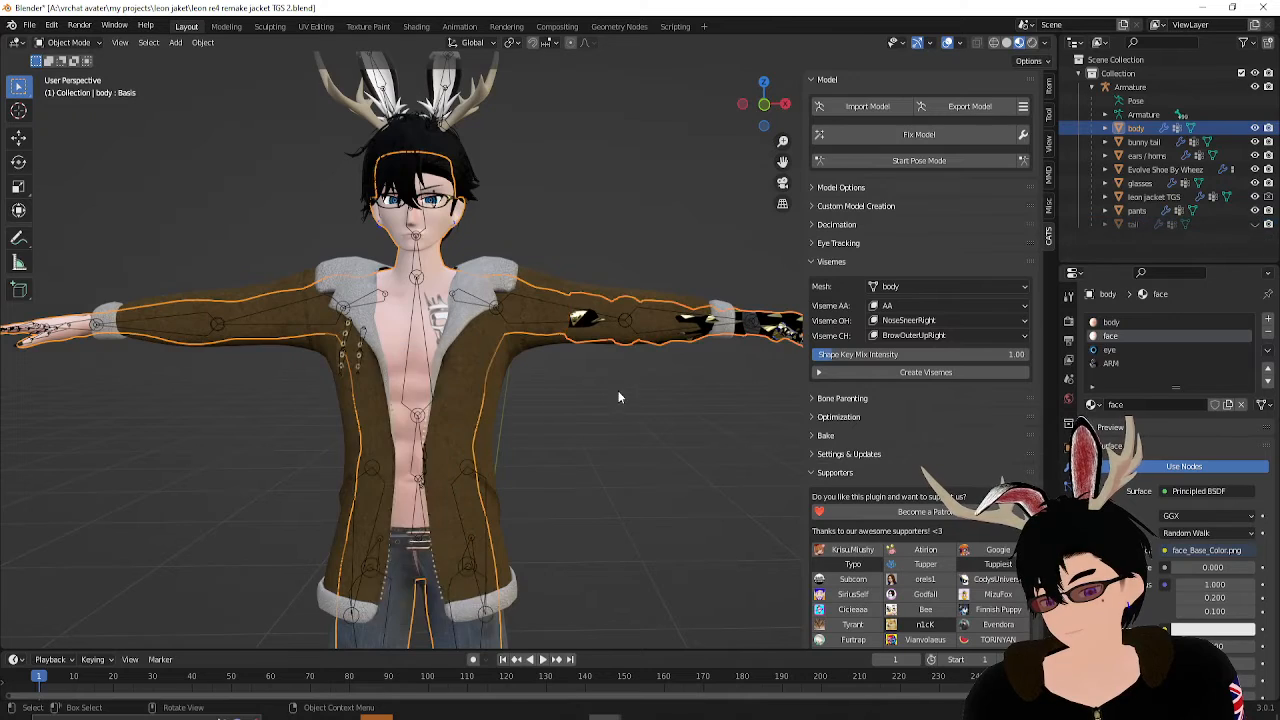
click(676, 421)
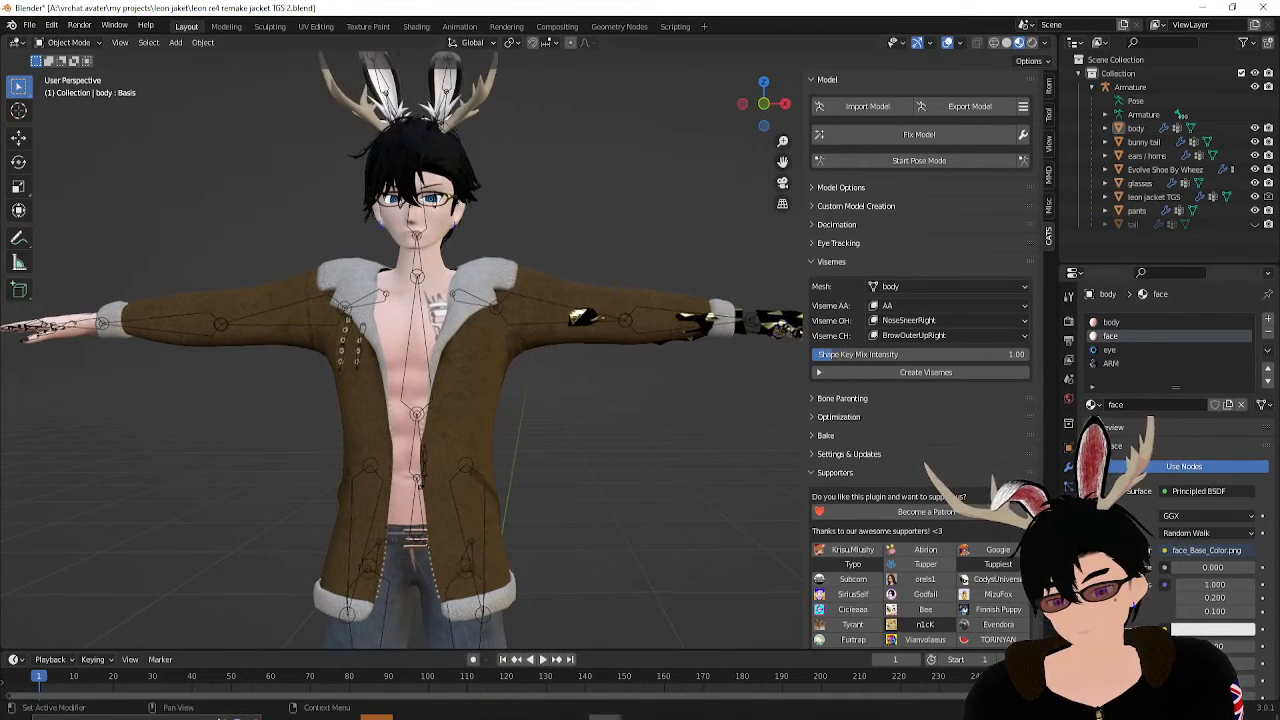
- Show the body mesh's vertex groups and shape keys in an enlarged properties area, and inspect the joined arm under the jacket
click(1068, 545)
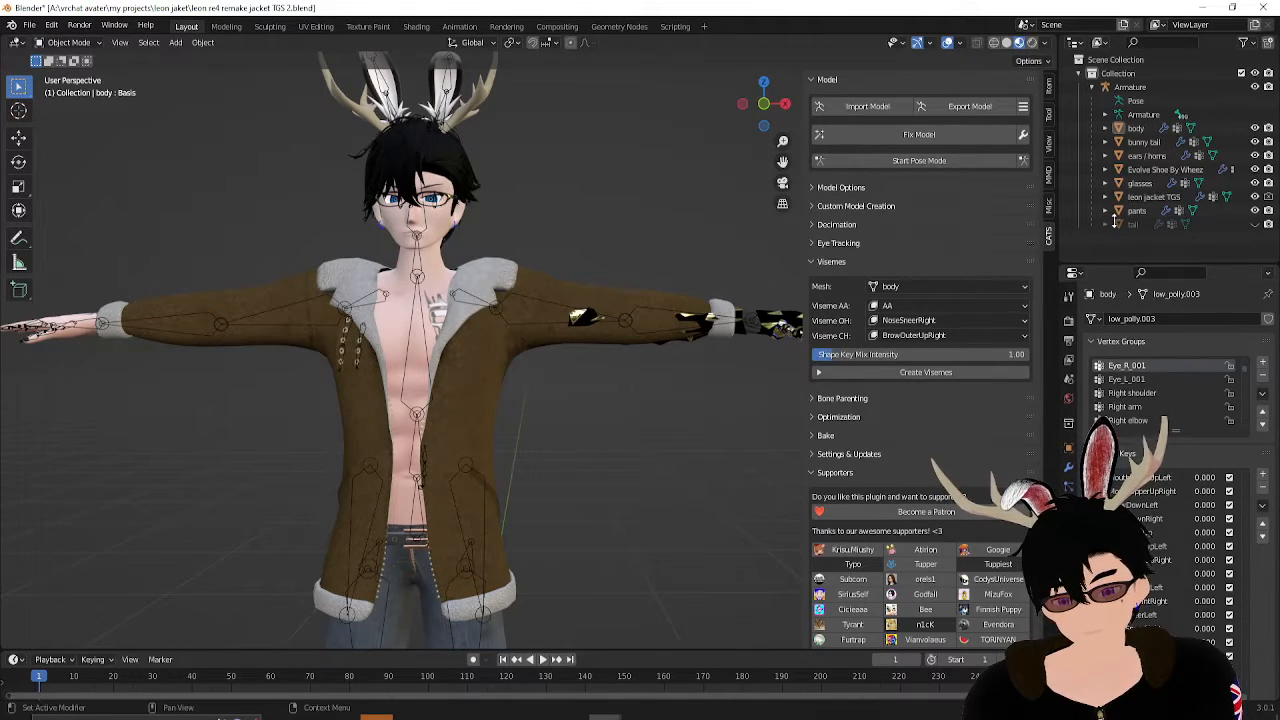
drag(1105, 263, 1100, 152)
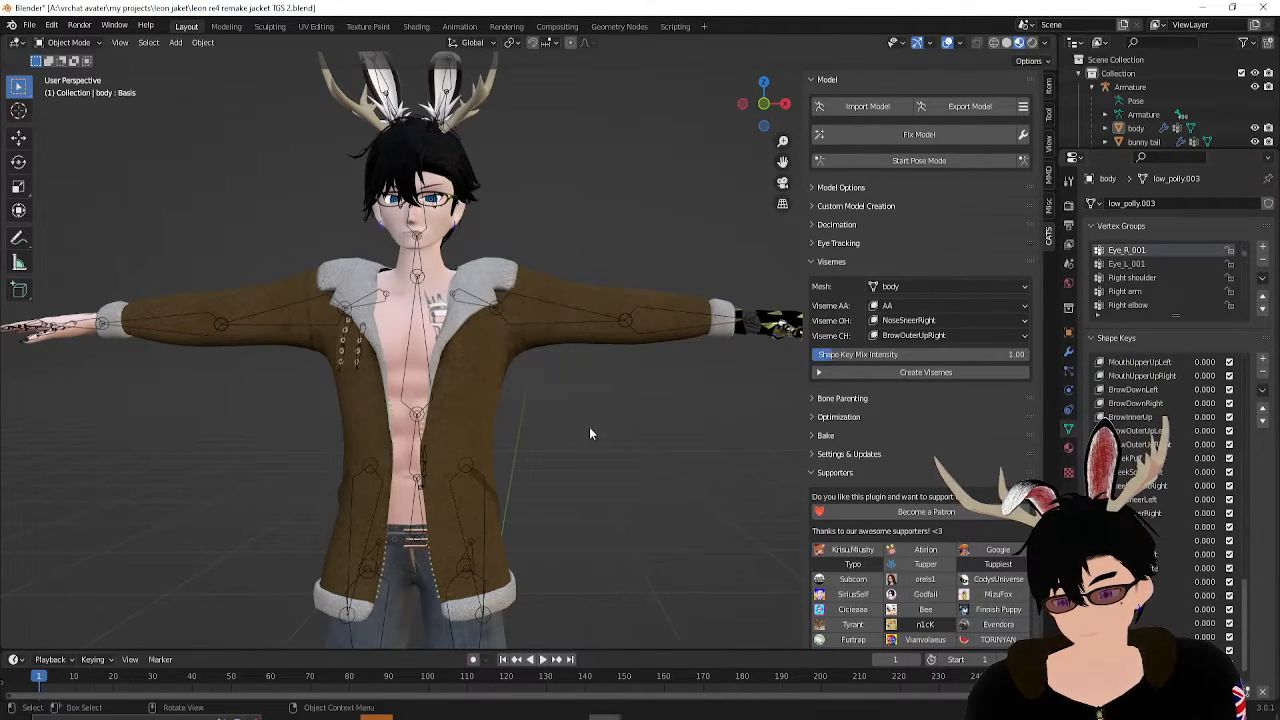
middle_drag(682, 433, 588, 371)
key(shift+z)
key(shift+z)
key(alt+z)
scroll(643, 421, up, 2)
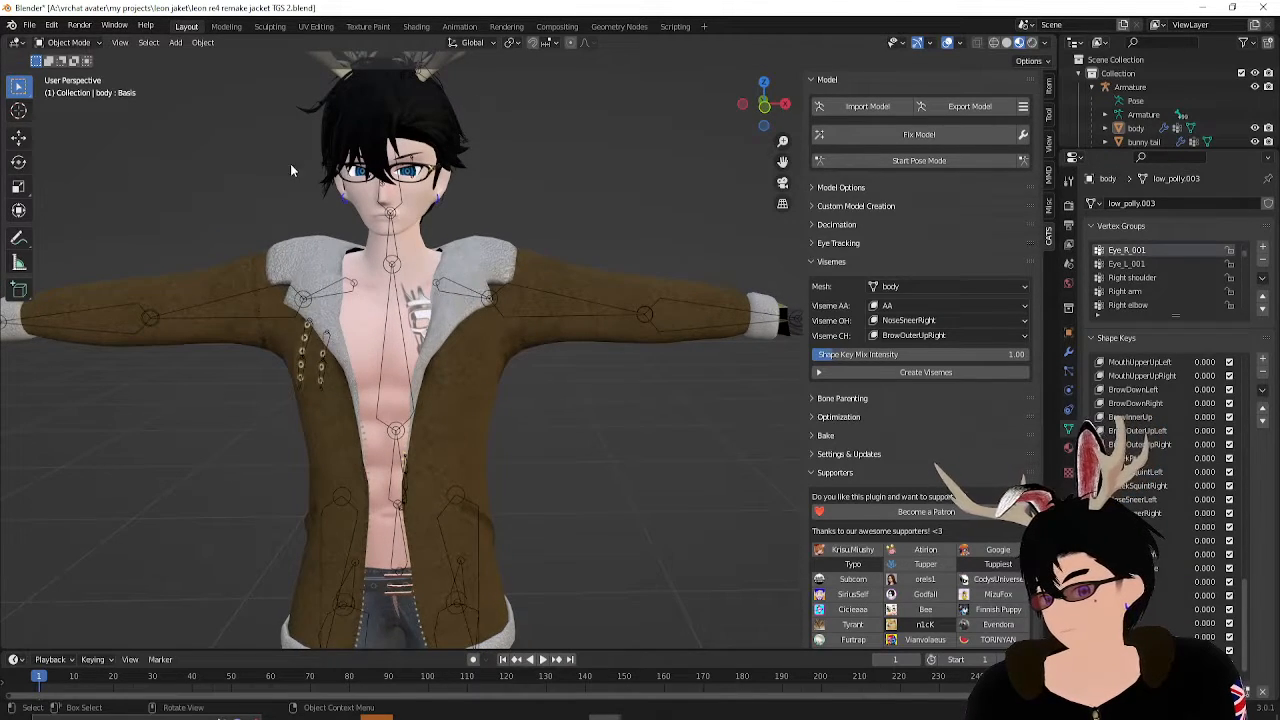
middle_drag(291, 170, 578, 361)
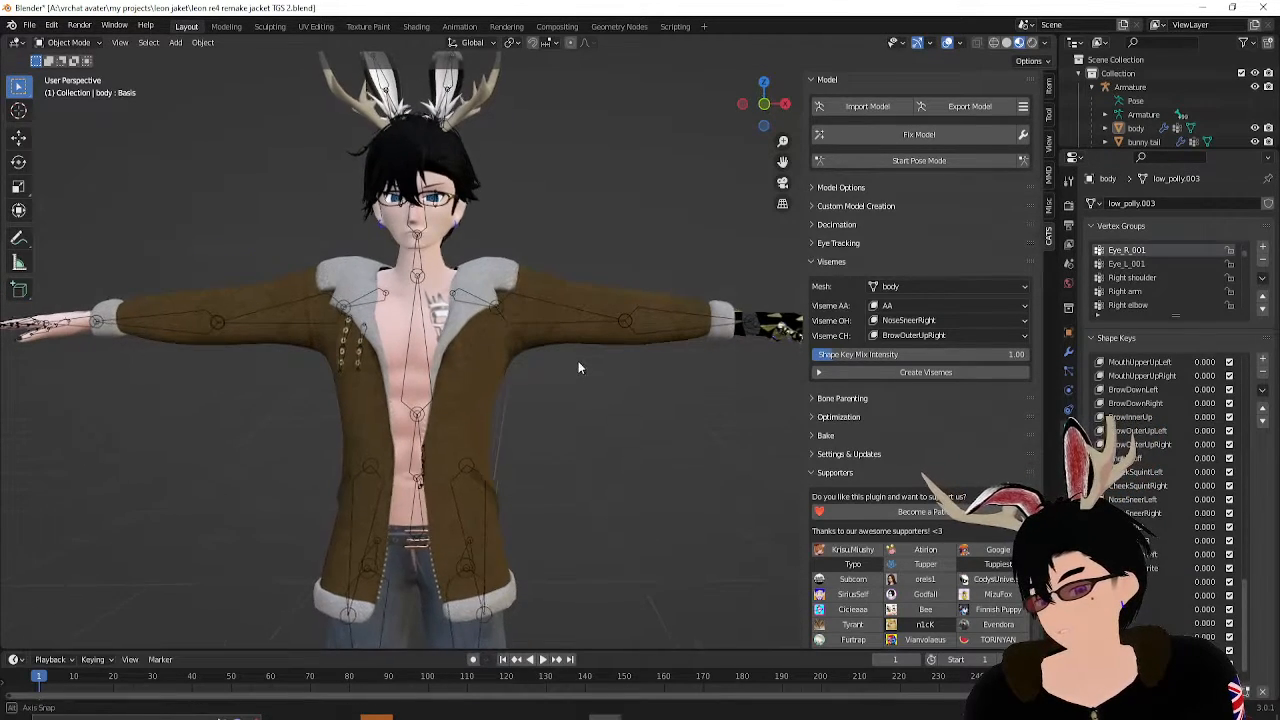
- Export the model as FBX over AH tgs.fbx in the Assets folder of the AH 2022 vrm vrc Unity project
click(31, 25)
mouse_move(60, 223)
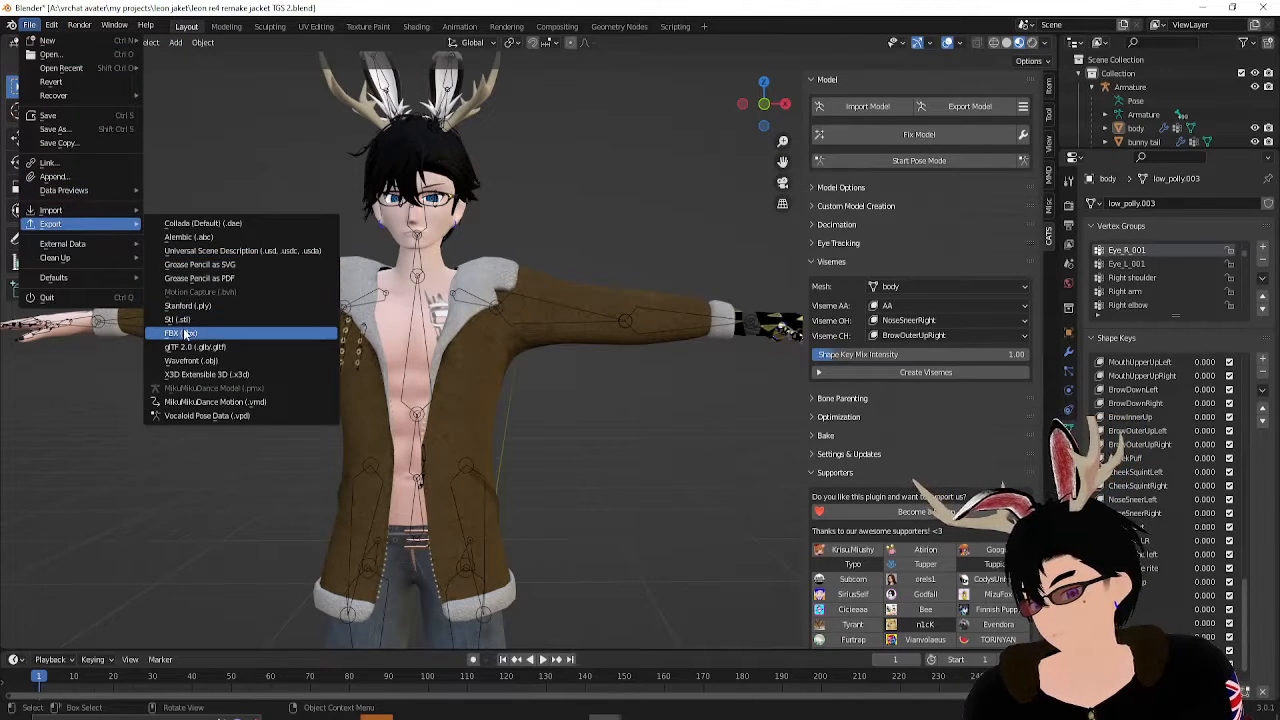
click(187, 333)
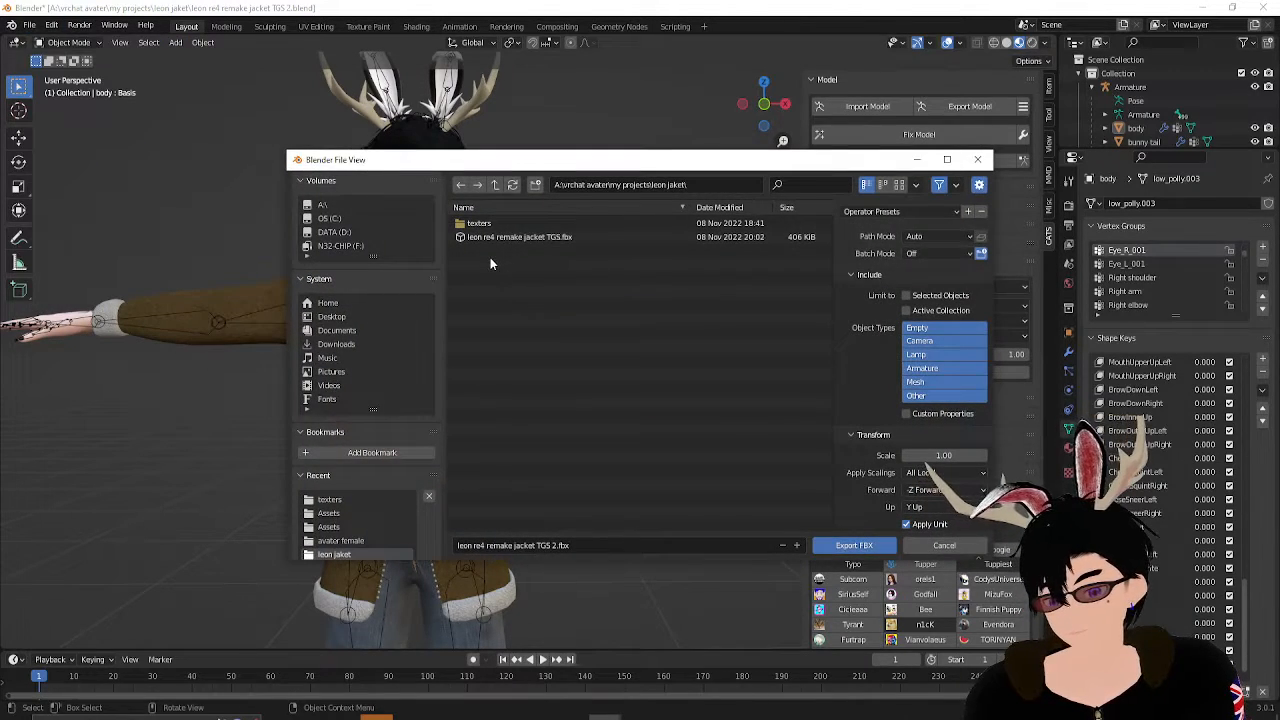
drag(587, 168, 587, 185)
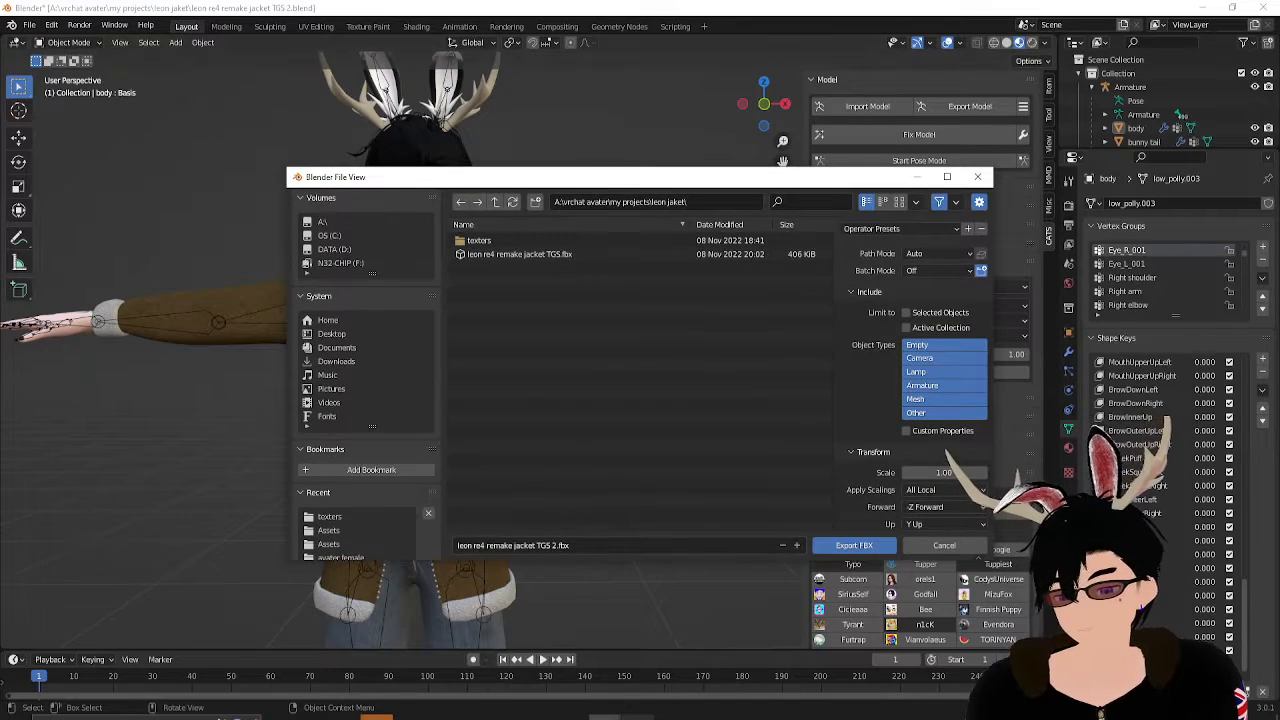
click(670, 715)
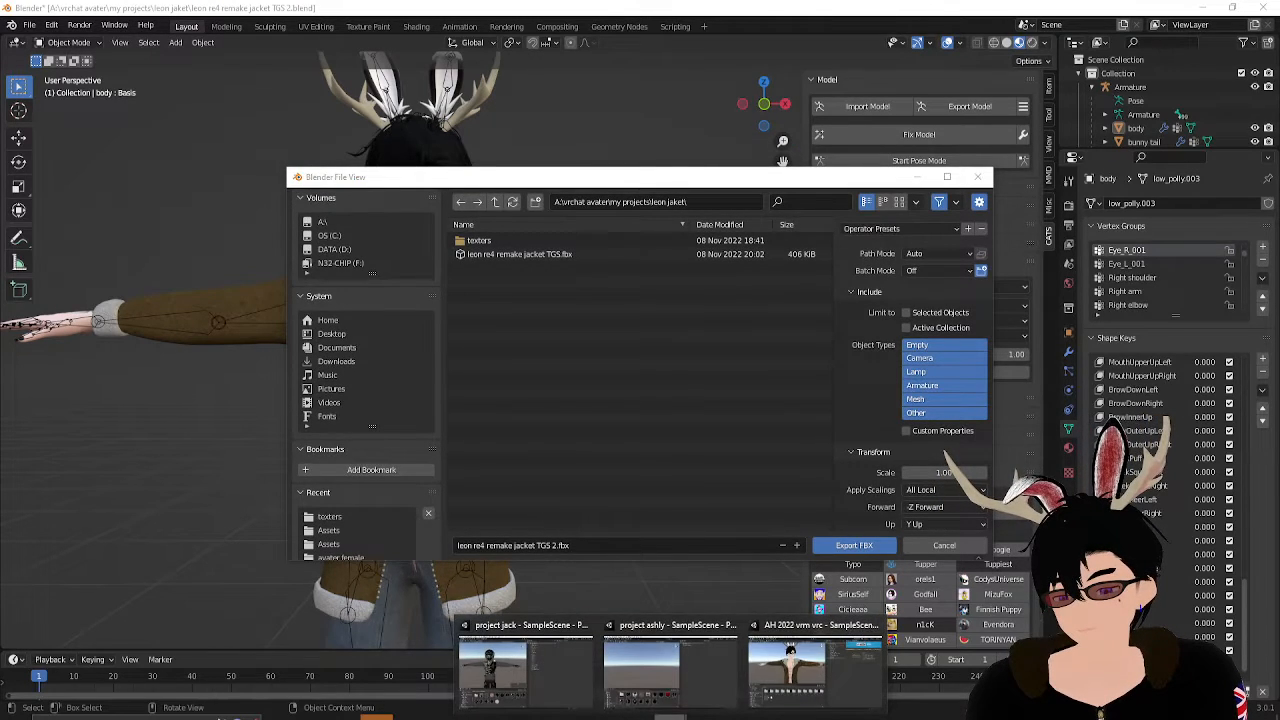
click(785, 670)
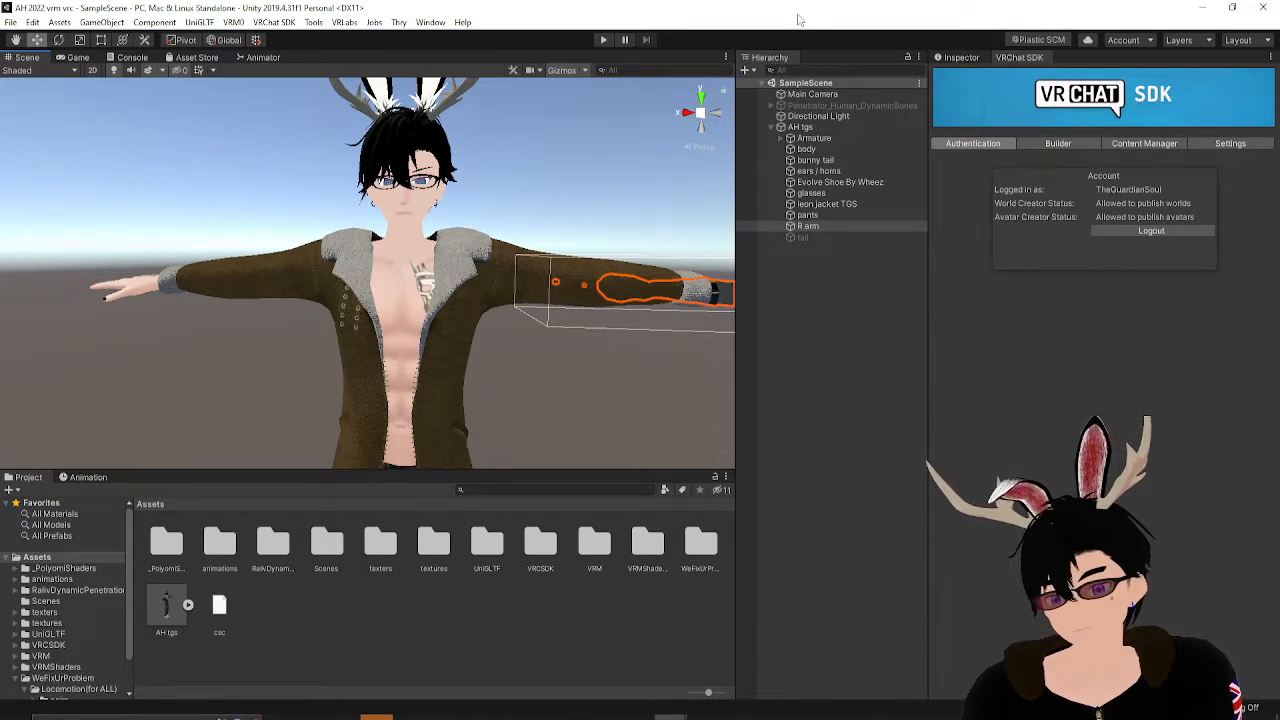
drag(799, 15, 1279, 25)
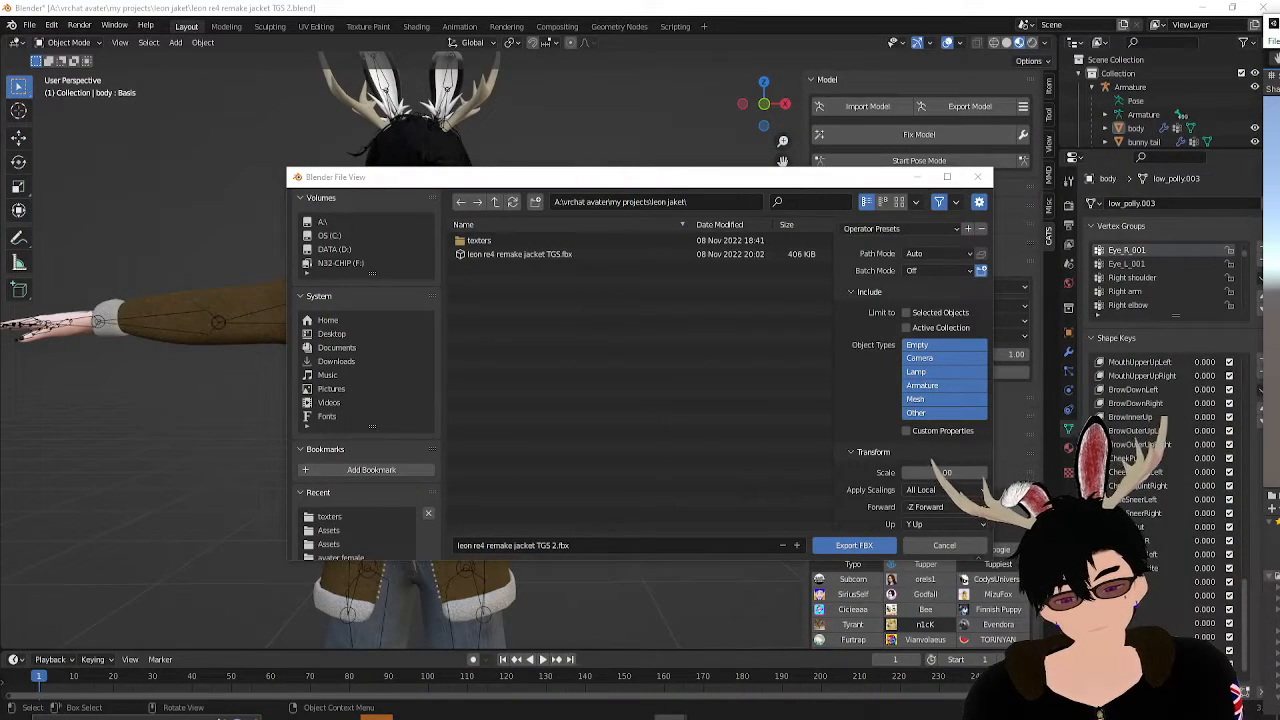
drag(614, 461, 614, 461)
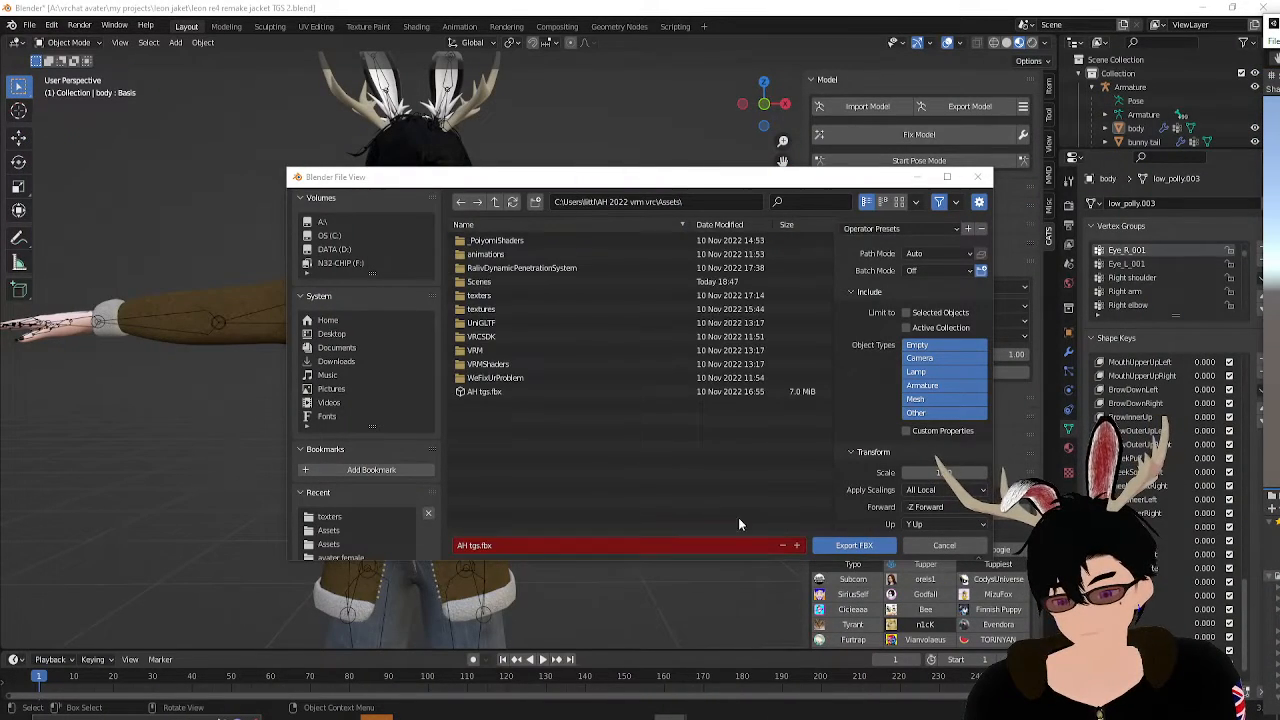
click(841, 548)
- Switch back to the AH 2022 vrm vrc project in Unity and maximise its window
drag(1279, 30, 983, 74)
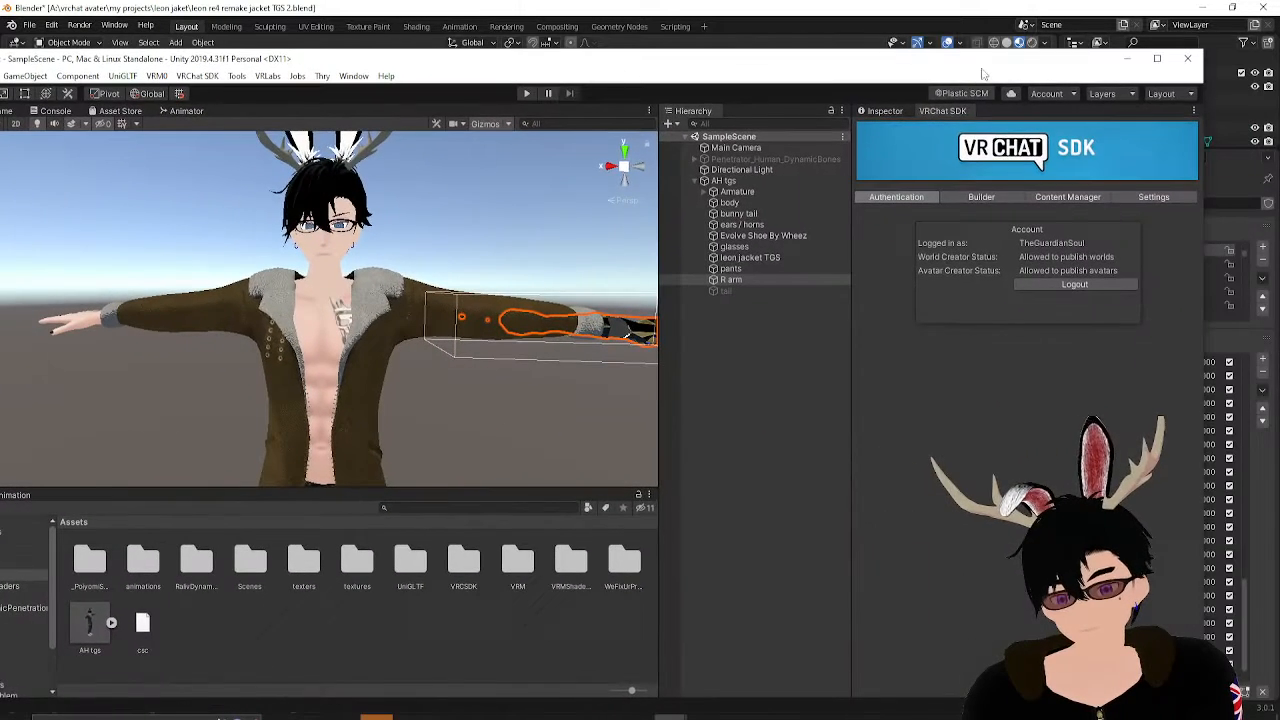
click(1157, 58)
click(550, 162)
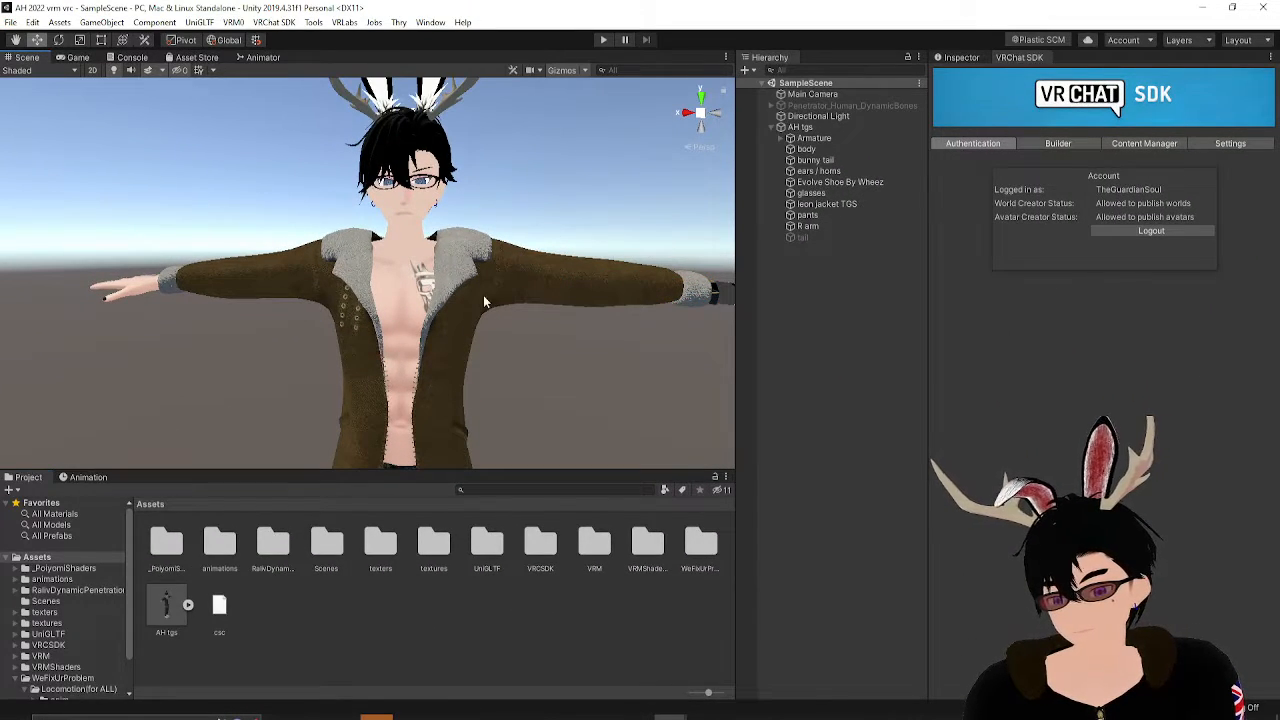
click(574, 645)
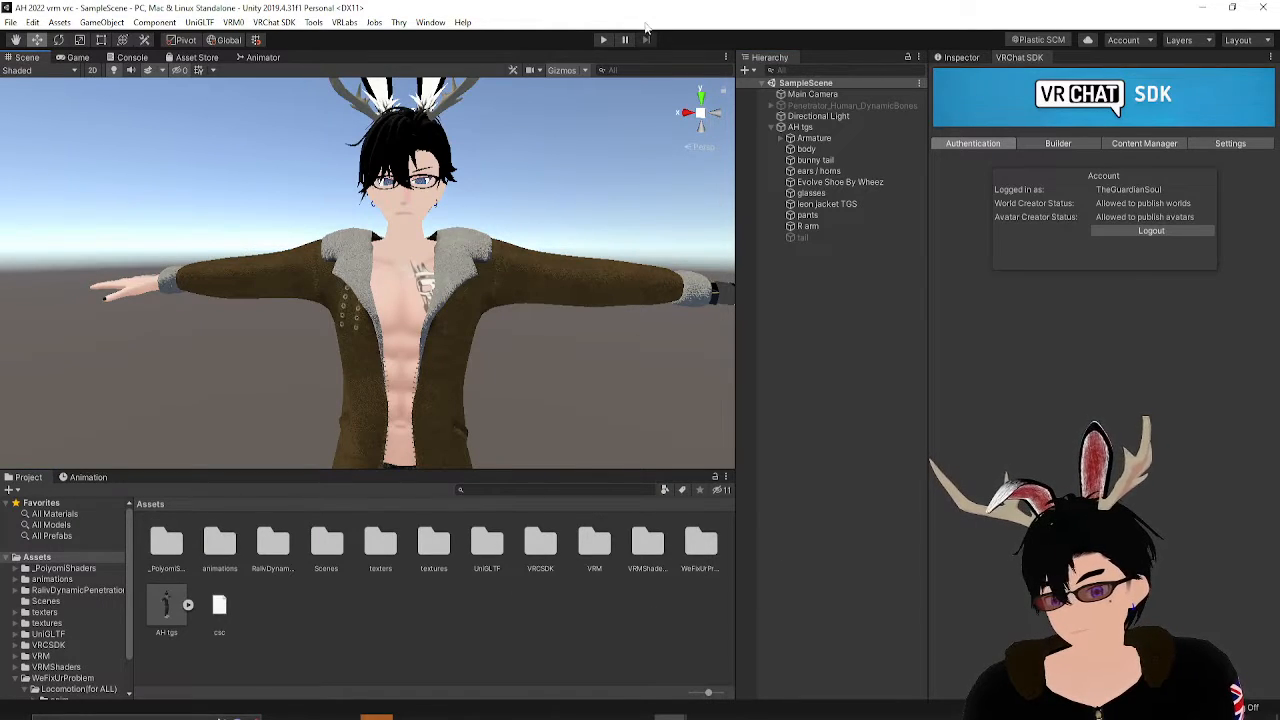
drag(646, 10, 648, 101)
click(711, 72)
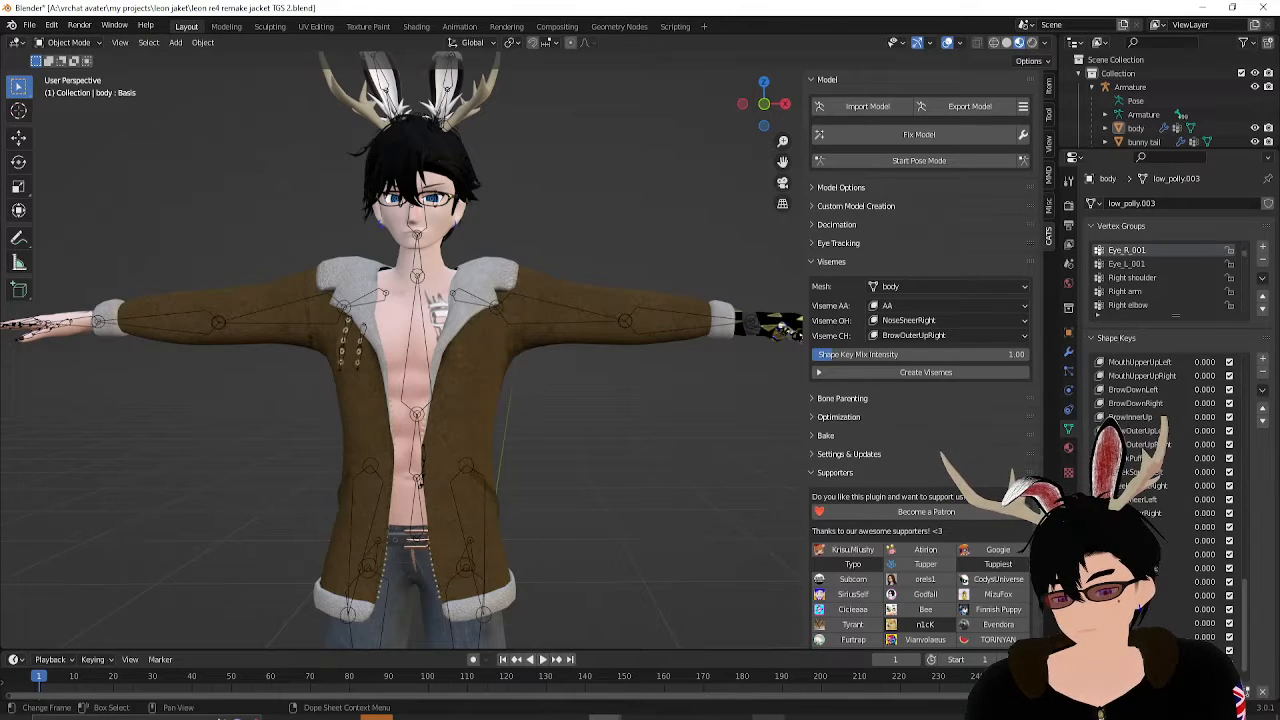
mouse_move(669, 716)
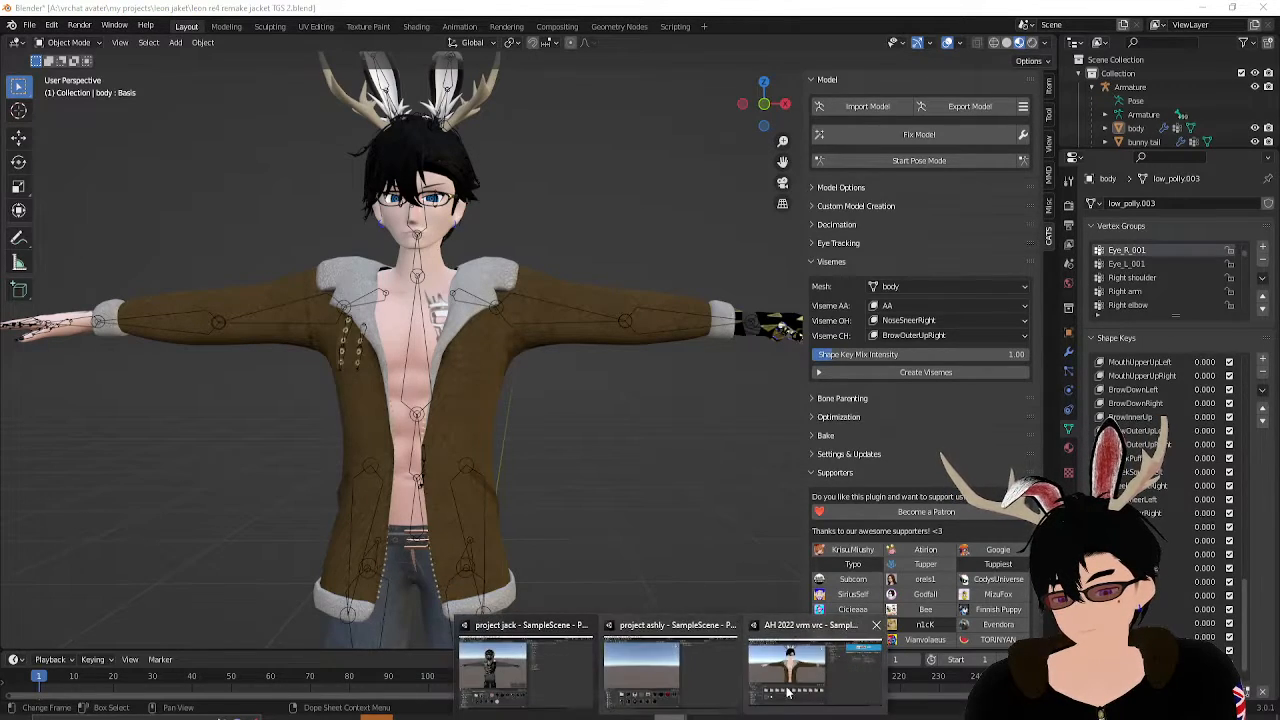
click(794, 668)
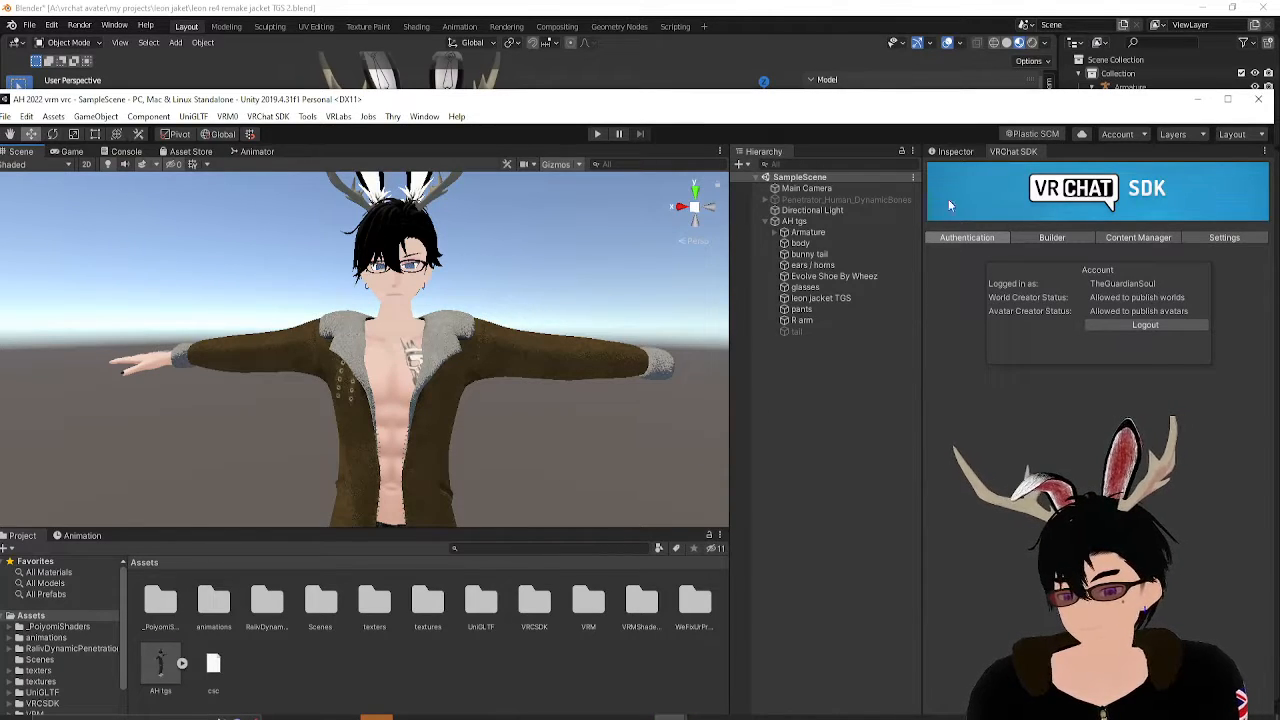
click(1228, 99)
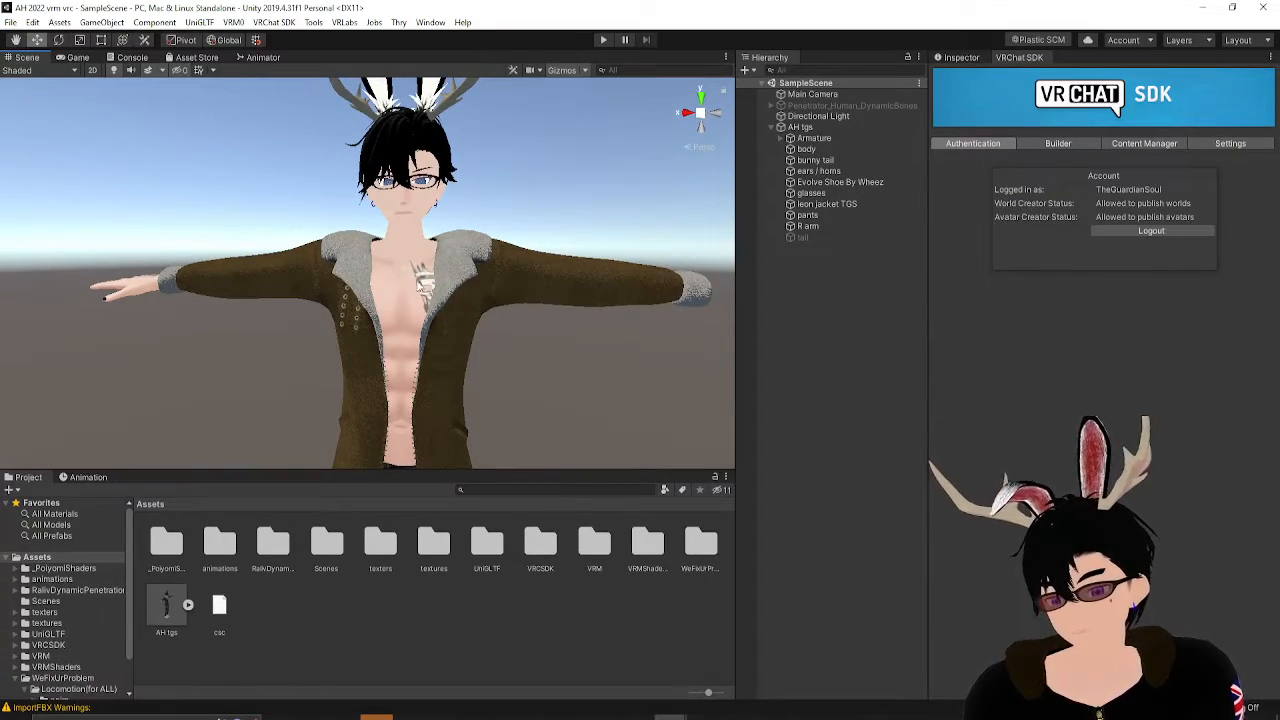
- Select the body mesh in the scene and inspect the reimported avatar's right arm area
click(526, 294)
middle_drag(600, 287, 575, 305)
scroll(579, 278, up, 5)
scroll(578, 280, down, 5)
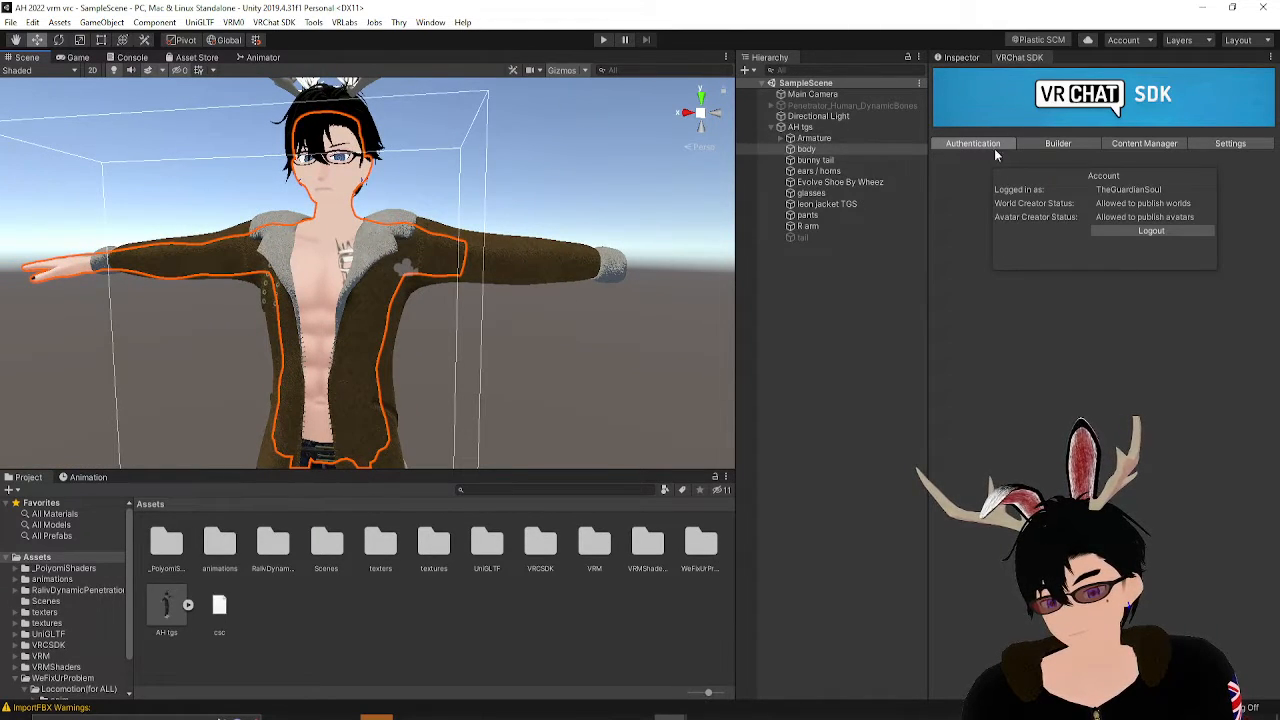
- Increase the body mesh's Skinned Mesh Renderer material list to size 4 and inspect the merged arm
click(961, 57)
middle_drag(500, 262, 515, 323)
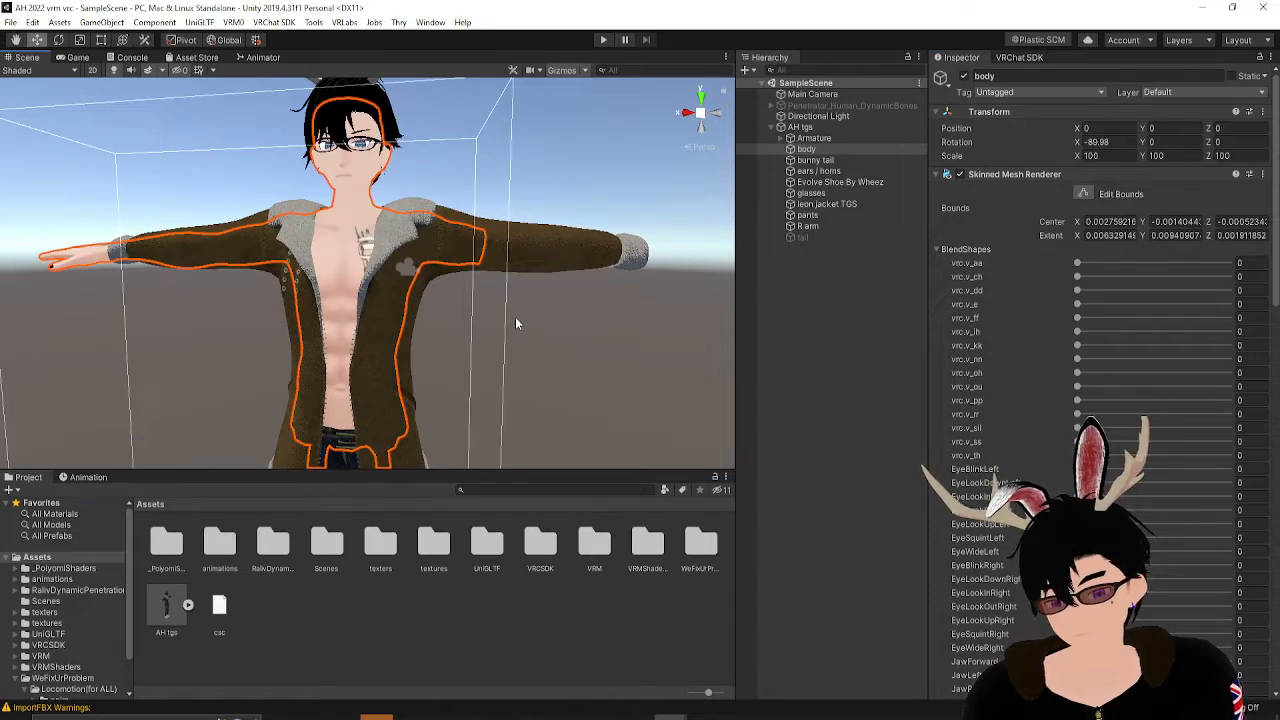
click(936, 249)
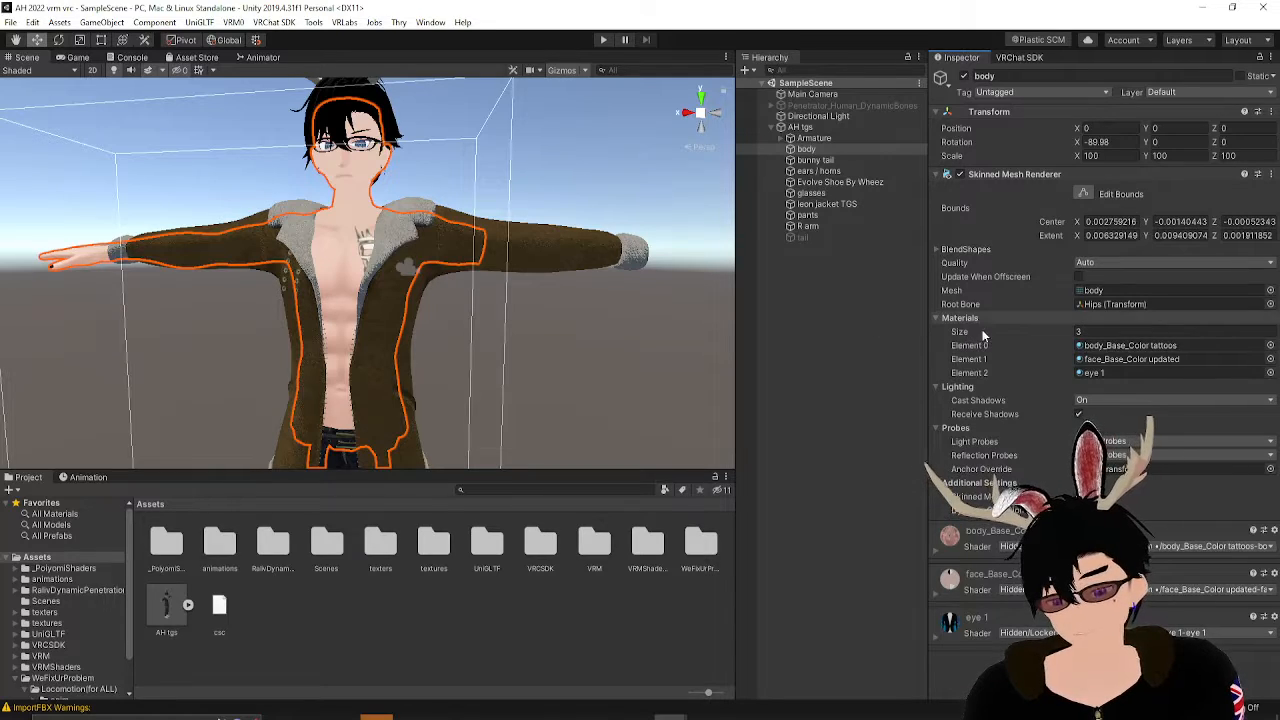
click(1041, 331)
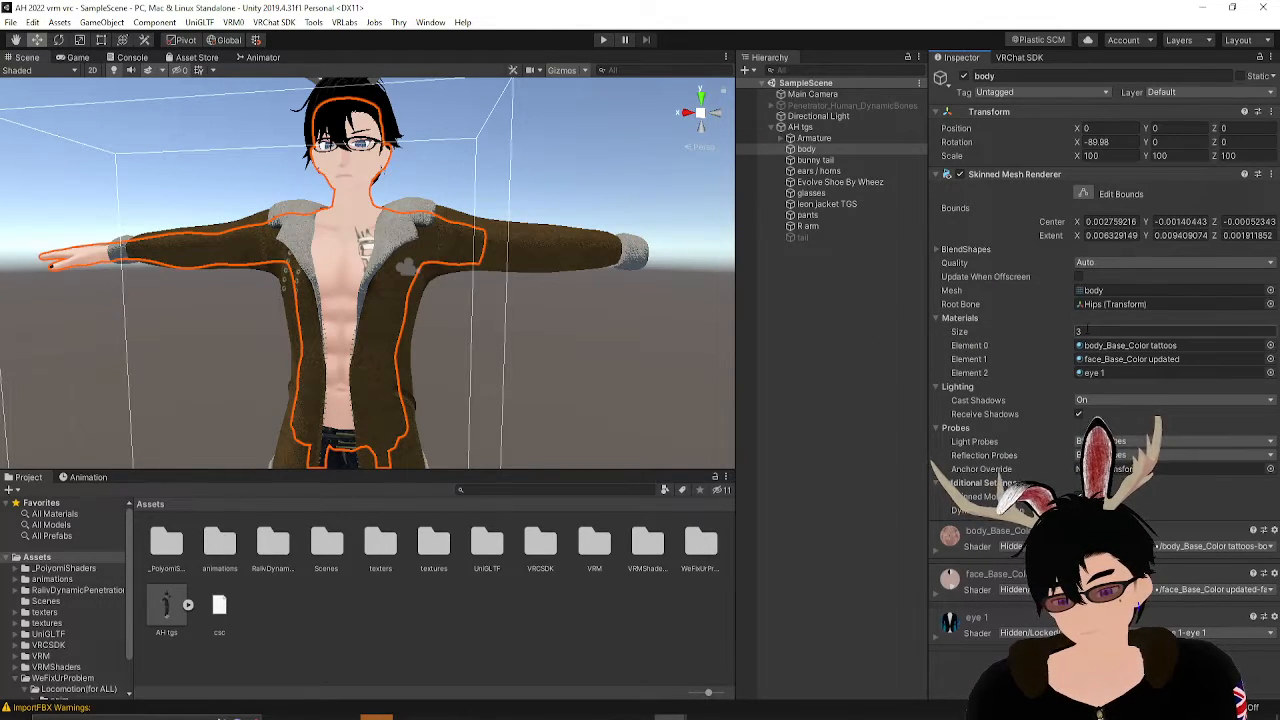
text(4)
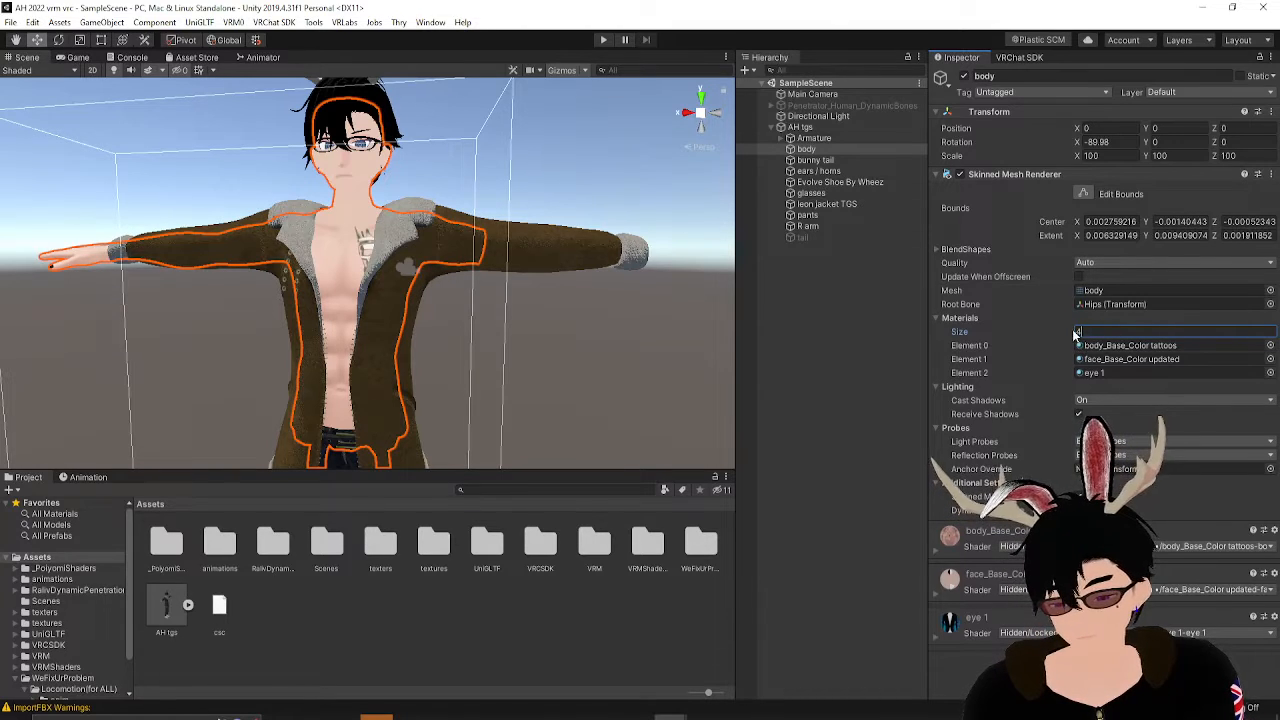
key(Return)
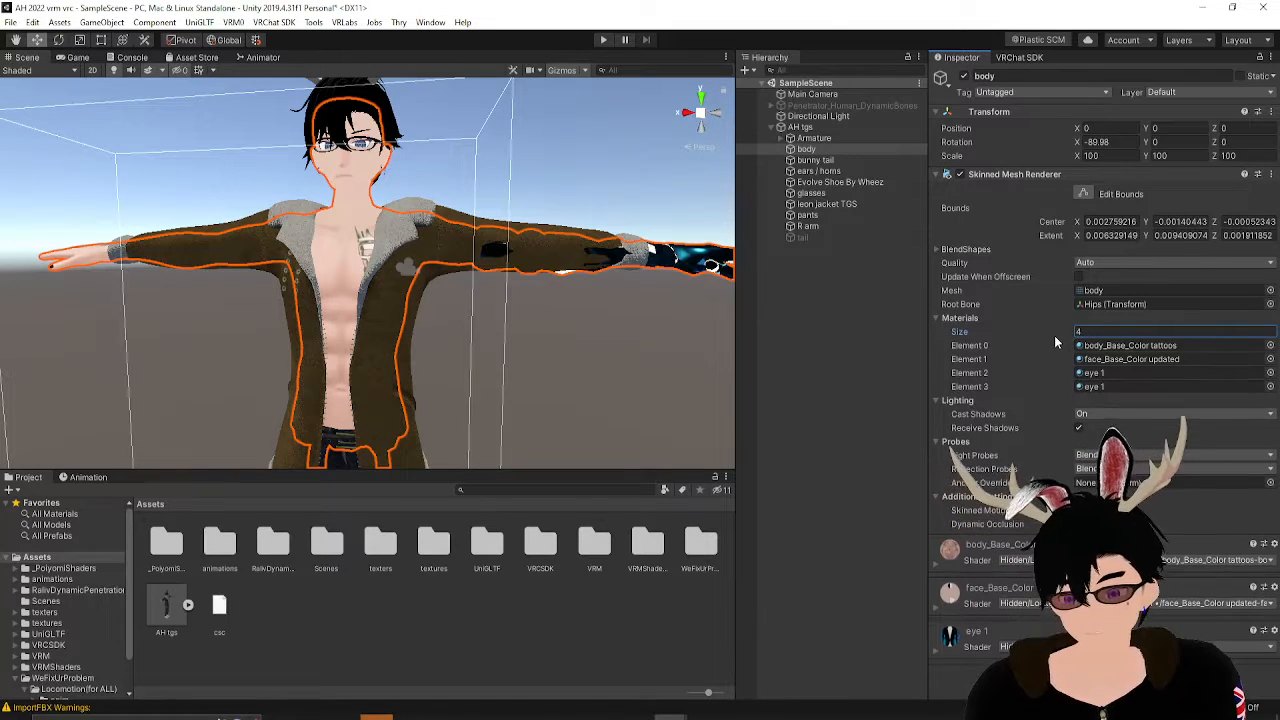
middle_drag(566, 345, 485, 338)
middle_drag(585, 388, 620, 390)
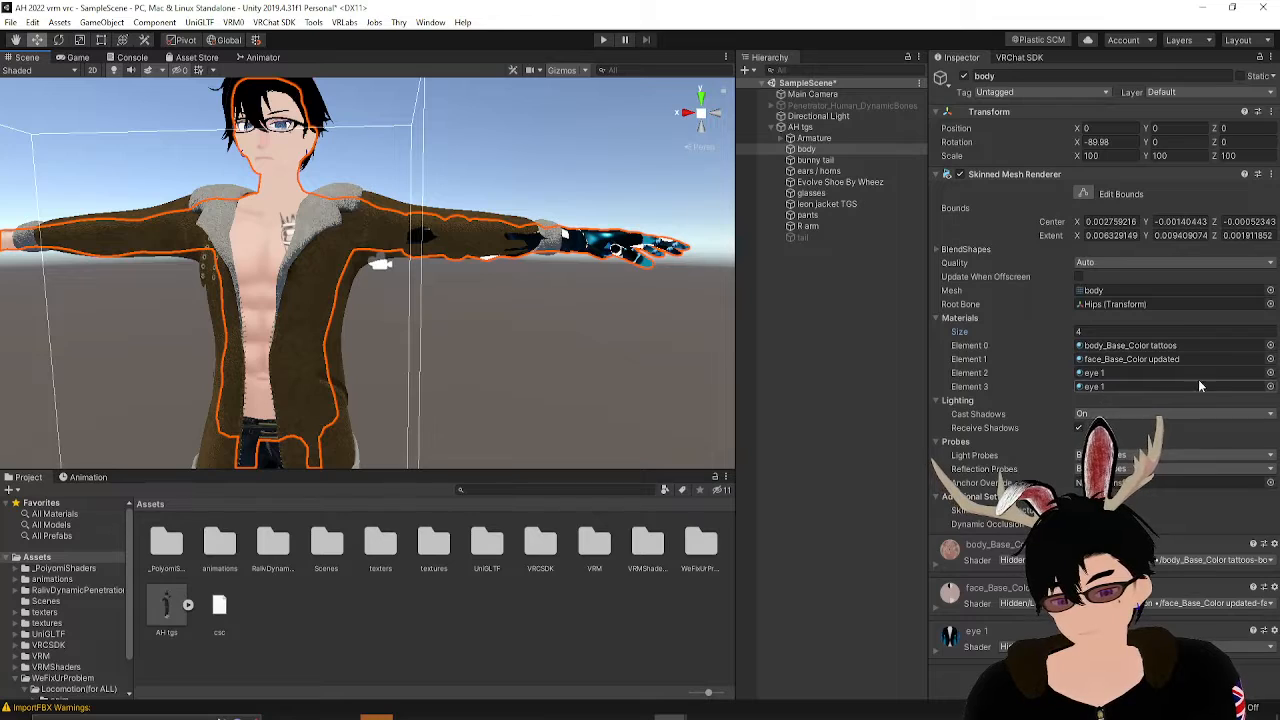
- Assign the arms_Base_Color material to Element 3 of the body mesh and inspect it on the arm
click(1268, 389)
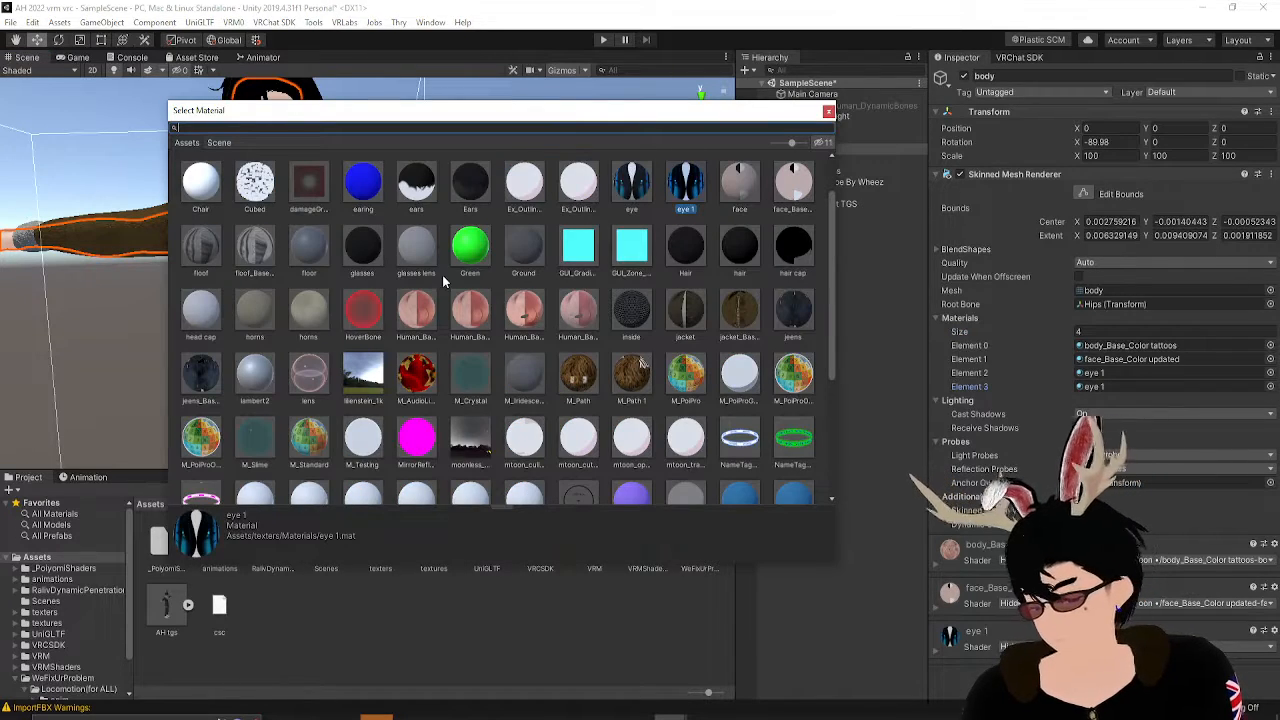
scroll(443, 283, down, 1)
text(ar)
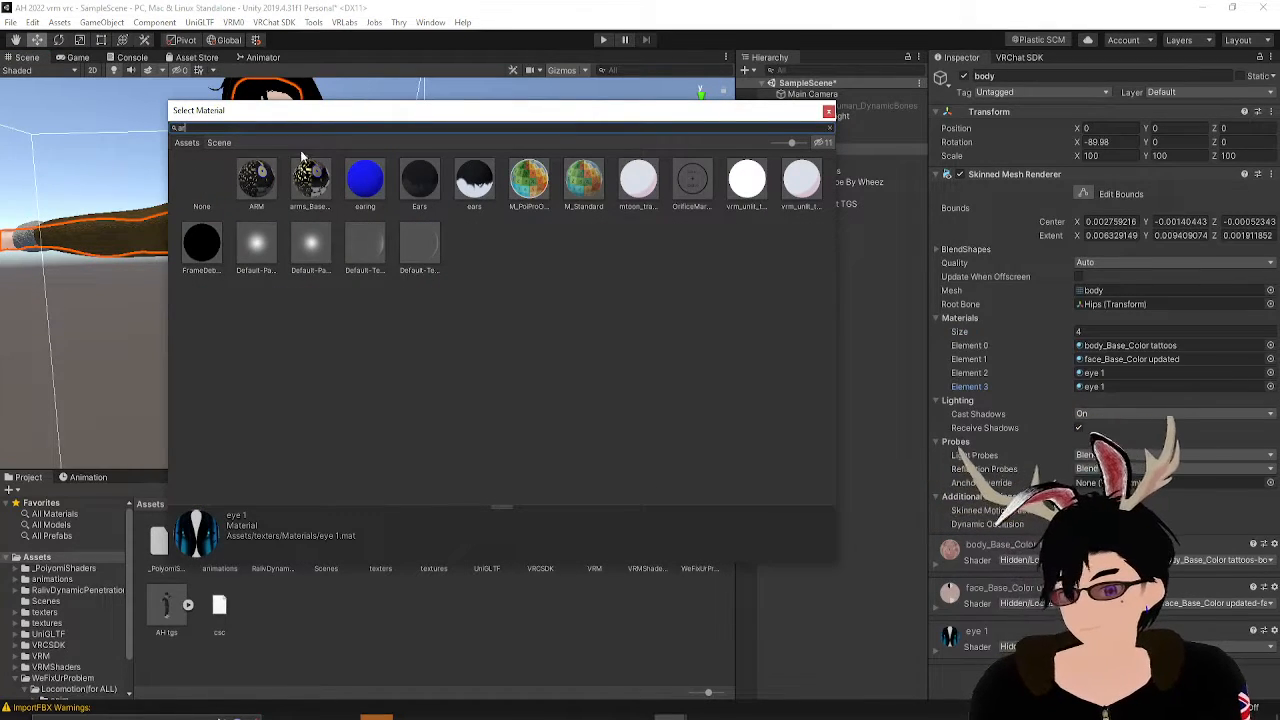
click(320, 192)
click(49, 409)
right_drag(572, 331, 538, 290)
mouse_move(538, 287)
middle_down()
mouse_move(449, 272)
mouse_move(531, 281)
middle_up()
scroll(518, 262, up, 3)
scroll(518, 262, down, 3)
middle_drag(444, 312, 472, 319)
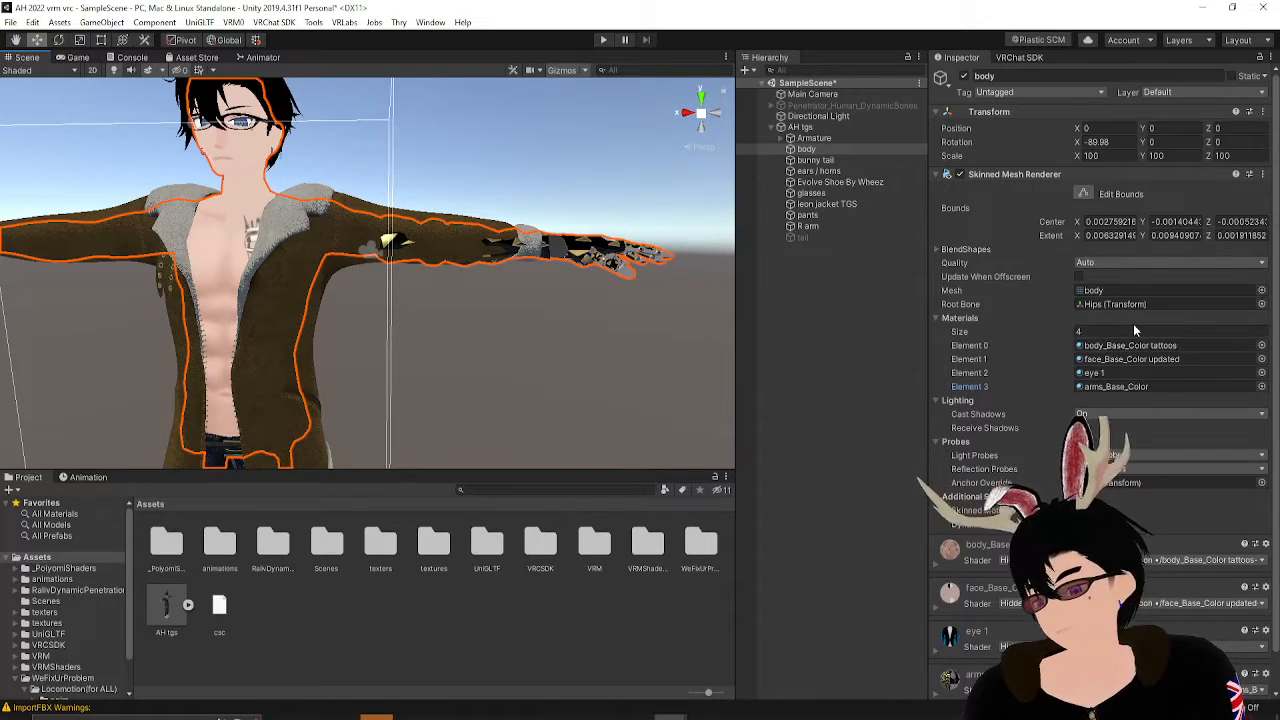
- Try a material list size of 1 on the body mesh, inspect the effect on the avatar, and undo the change
click(1214, 356)
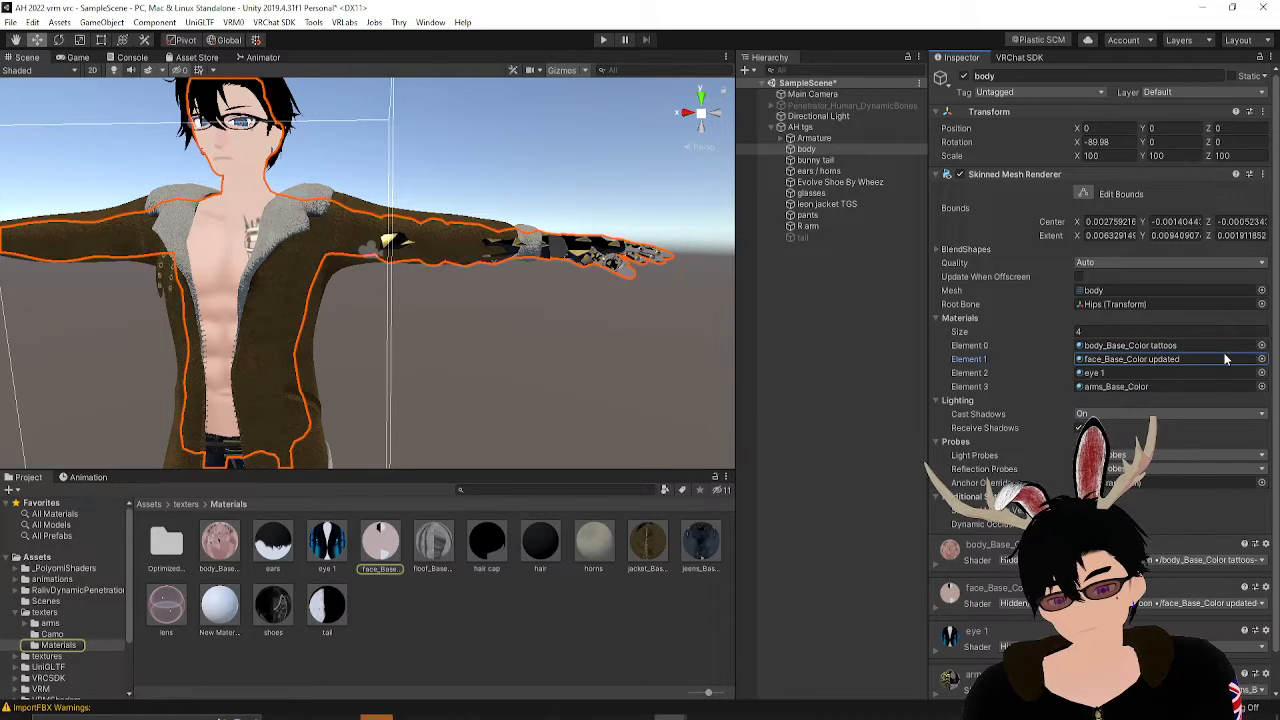
right_click(1226, 359)
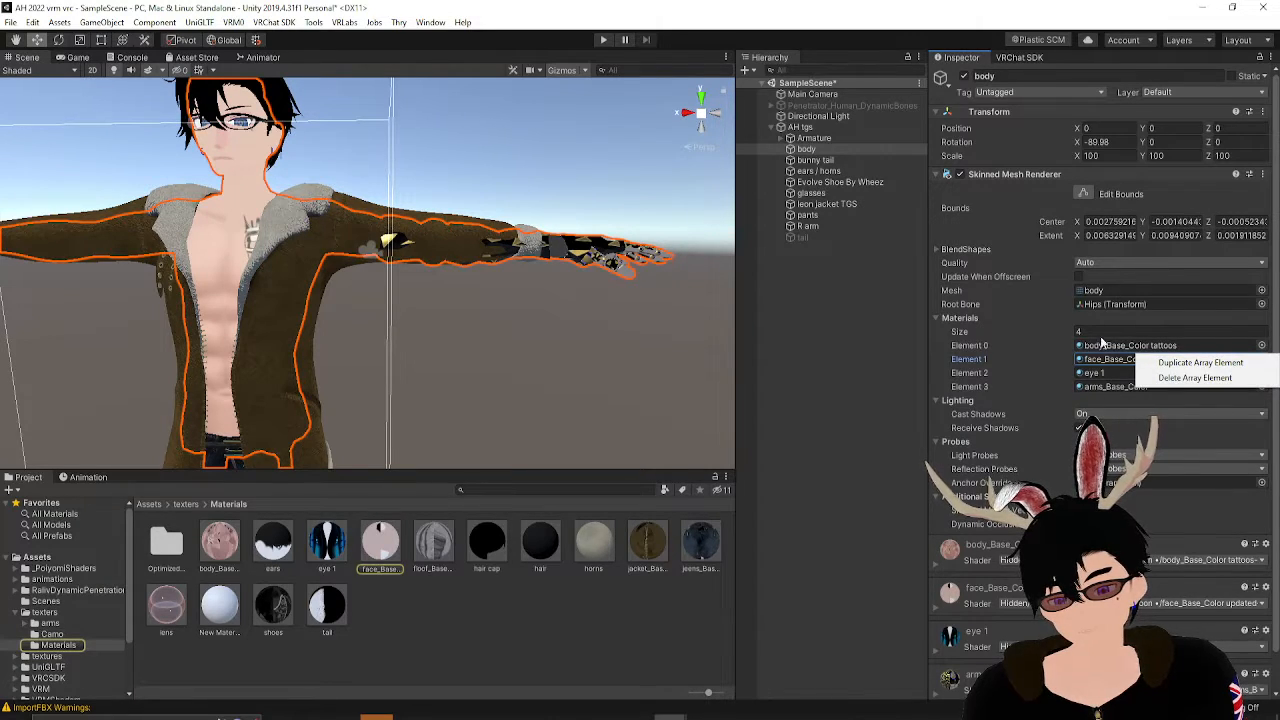
click(1070, 331)
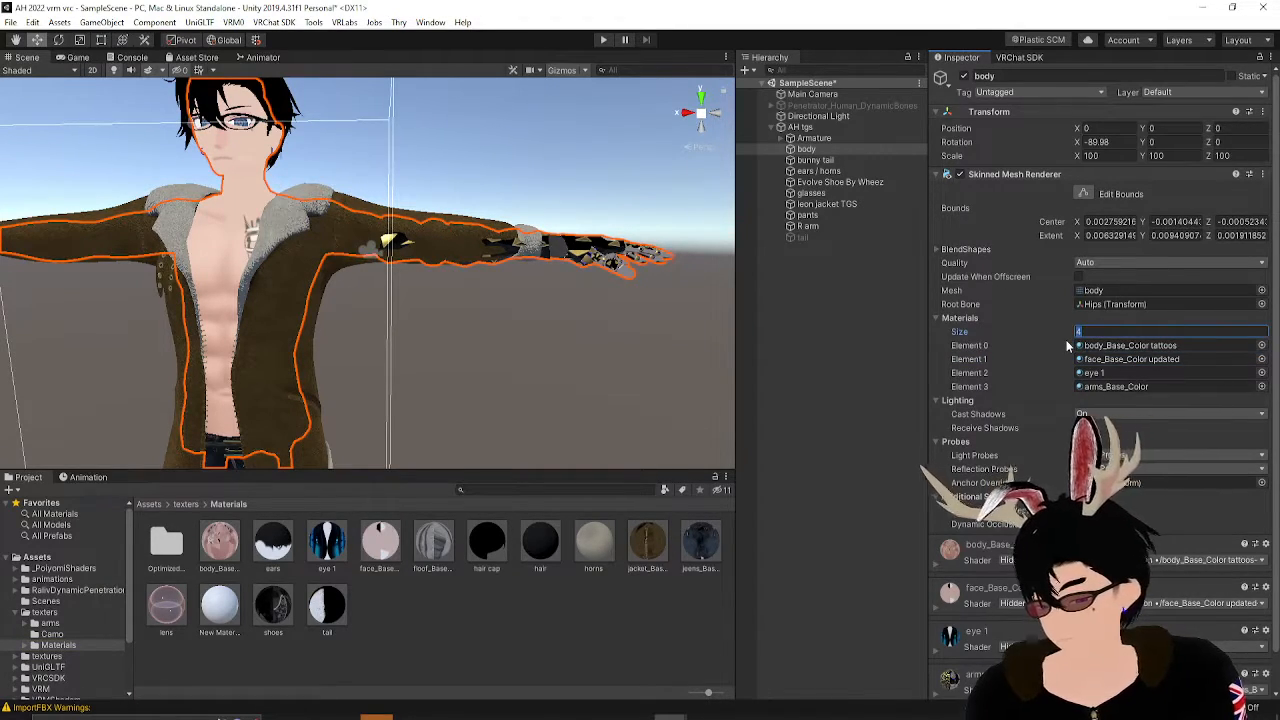
text(1)
key(Return)
key(f)
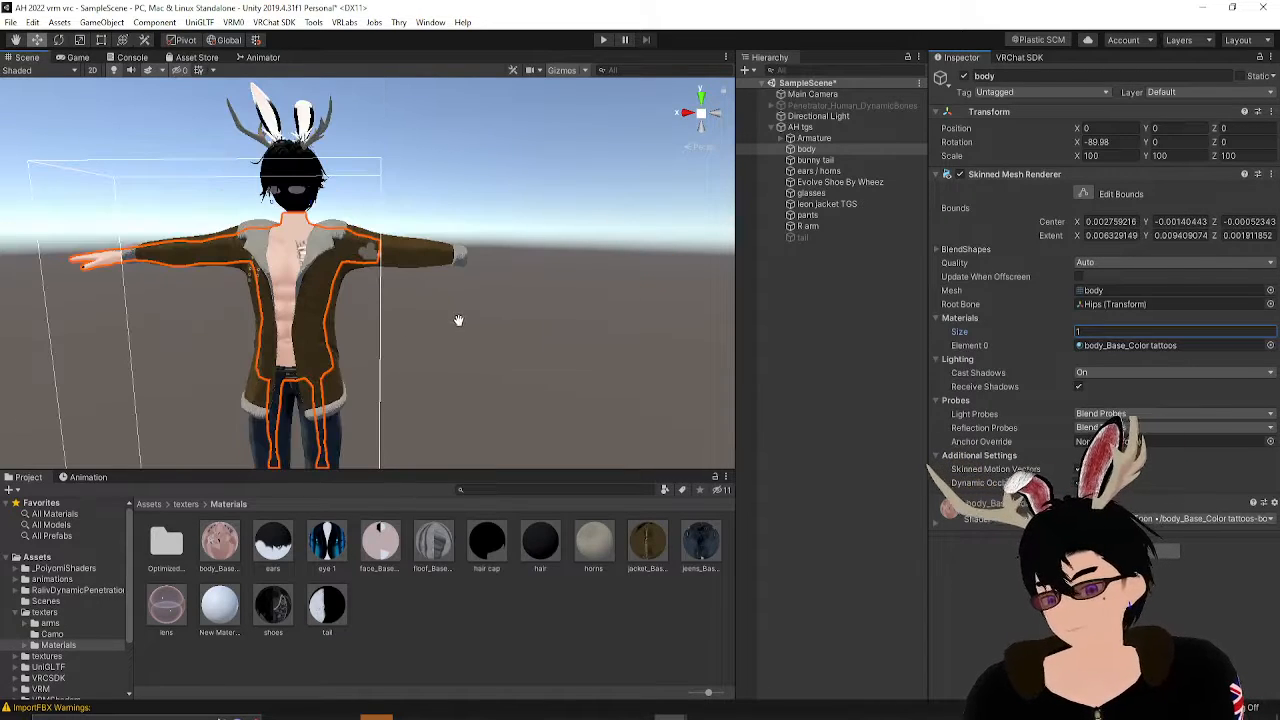
scroll(543, 347, up, 3)
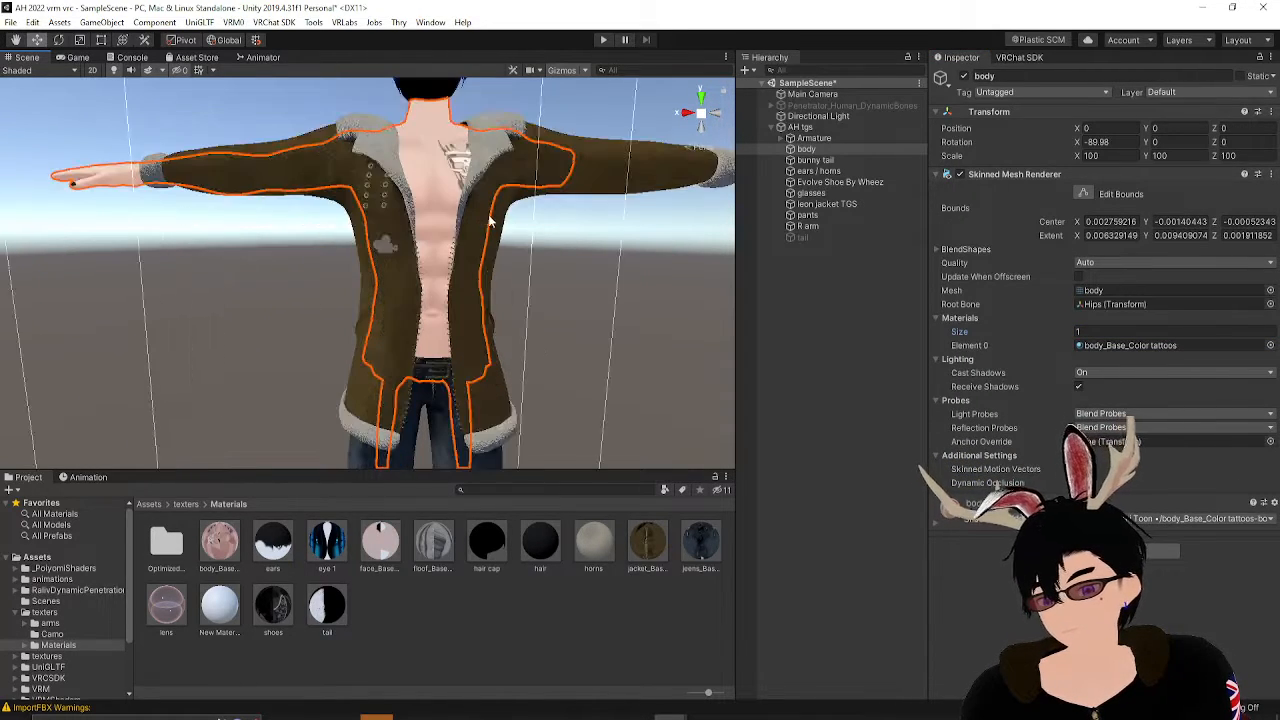
scroll(552, 295, up, 1)
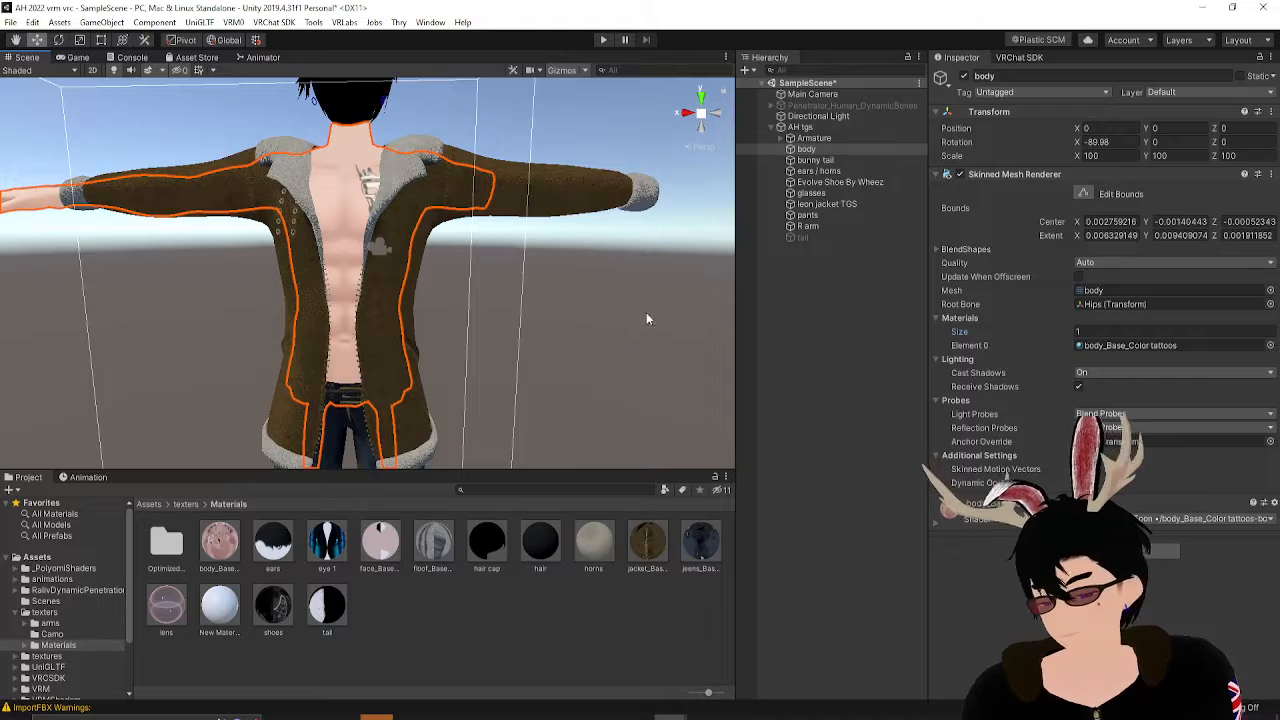
key(ctrl+z)
alt+drag(663, 330, 575, 346)
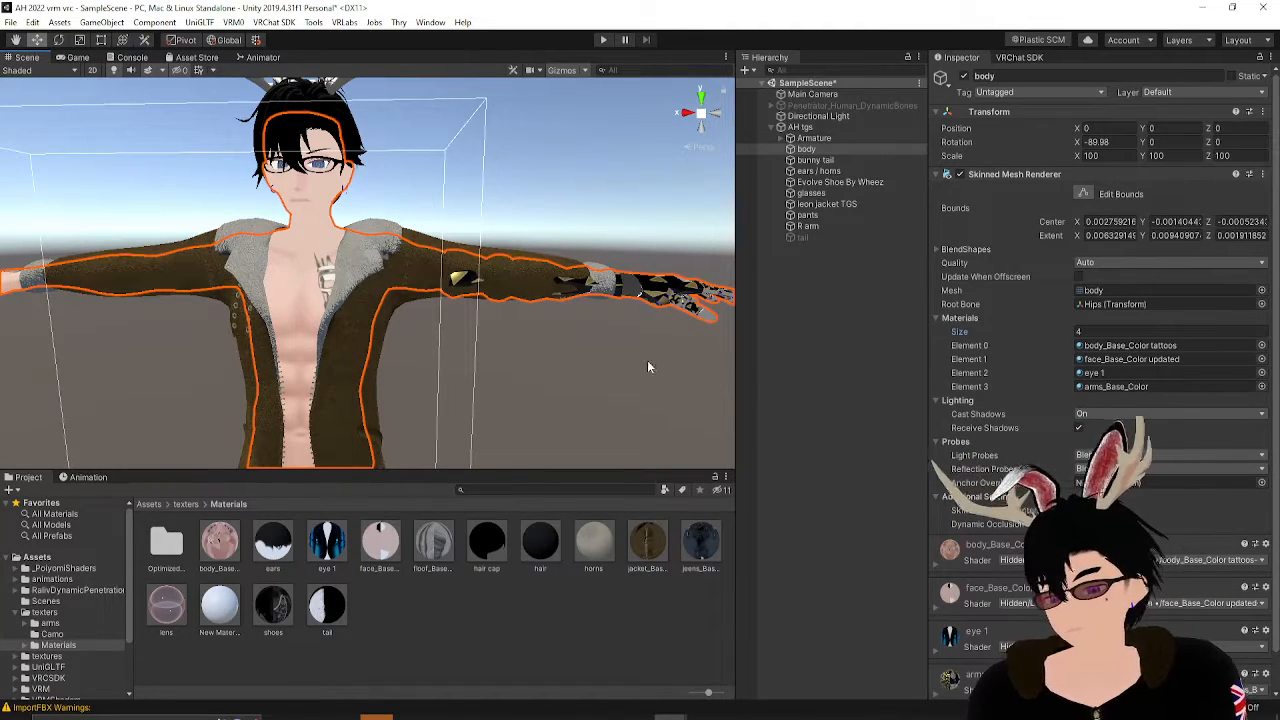
click(817, 279)
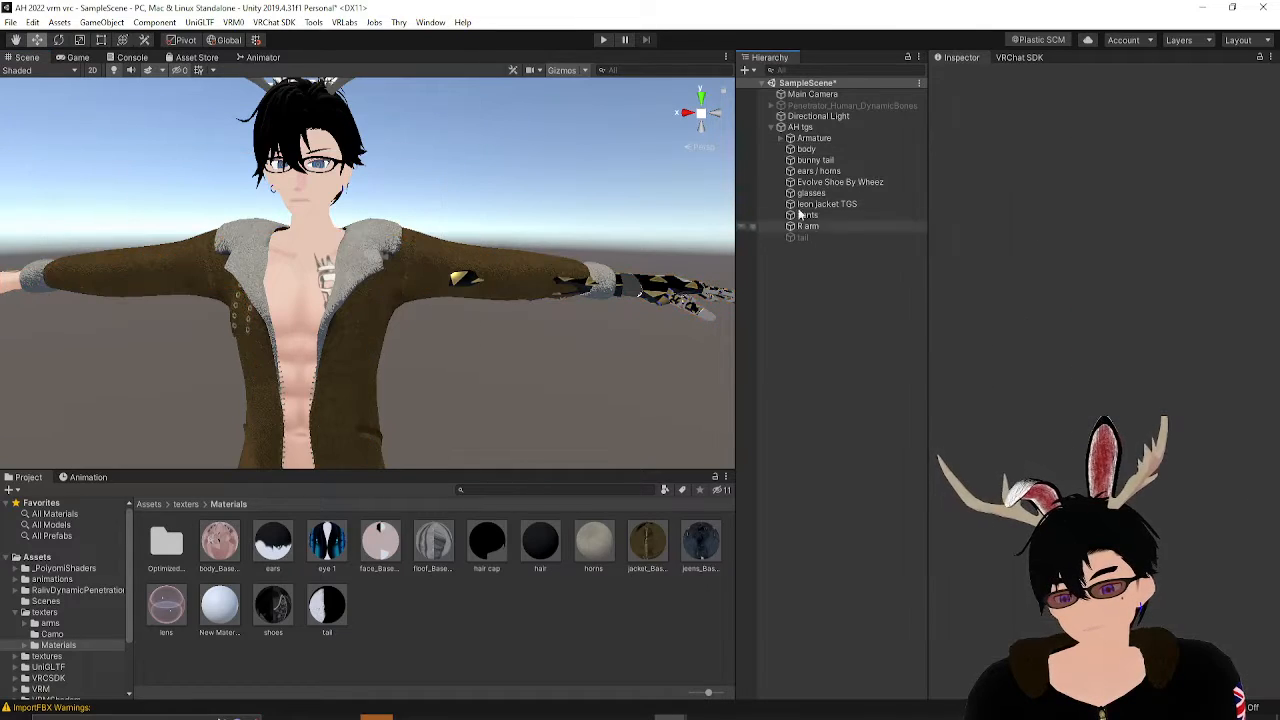
click(803, 151)
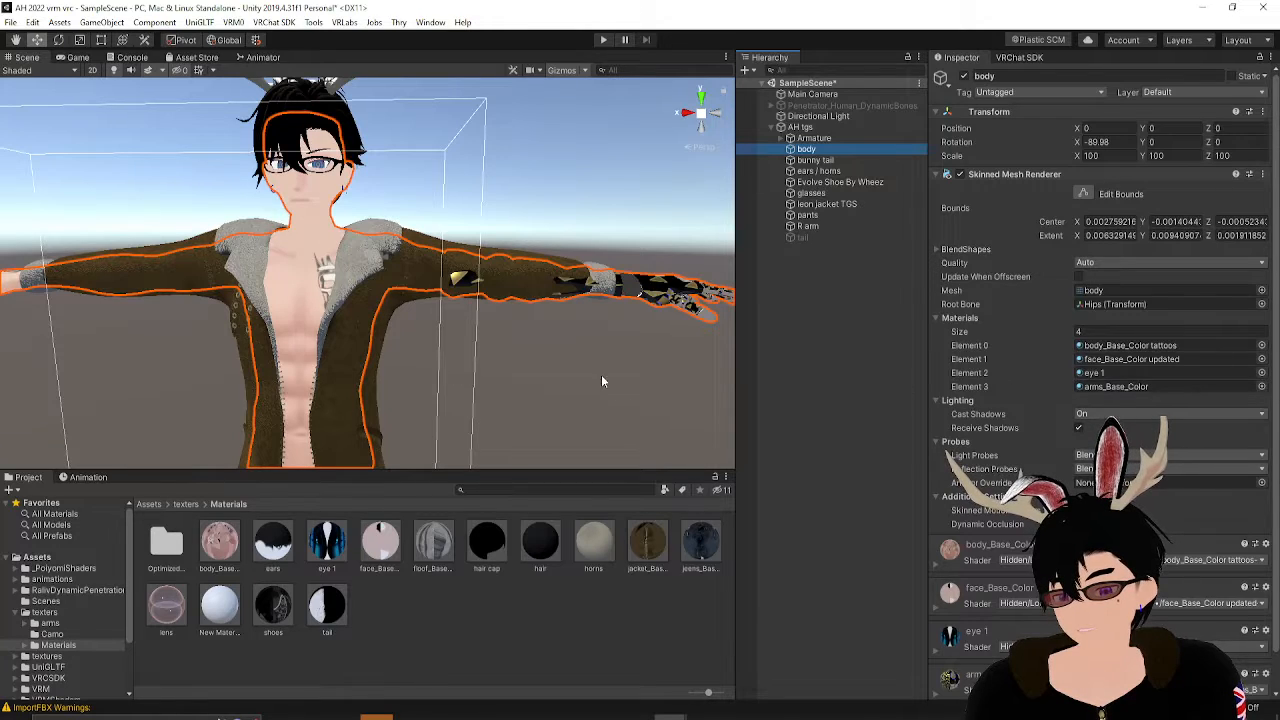
middle_drag(601, 376, 597, 369)
right_drag(597, 369, 587, 364)
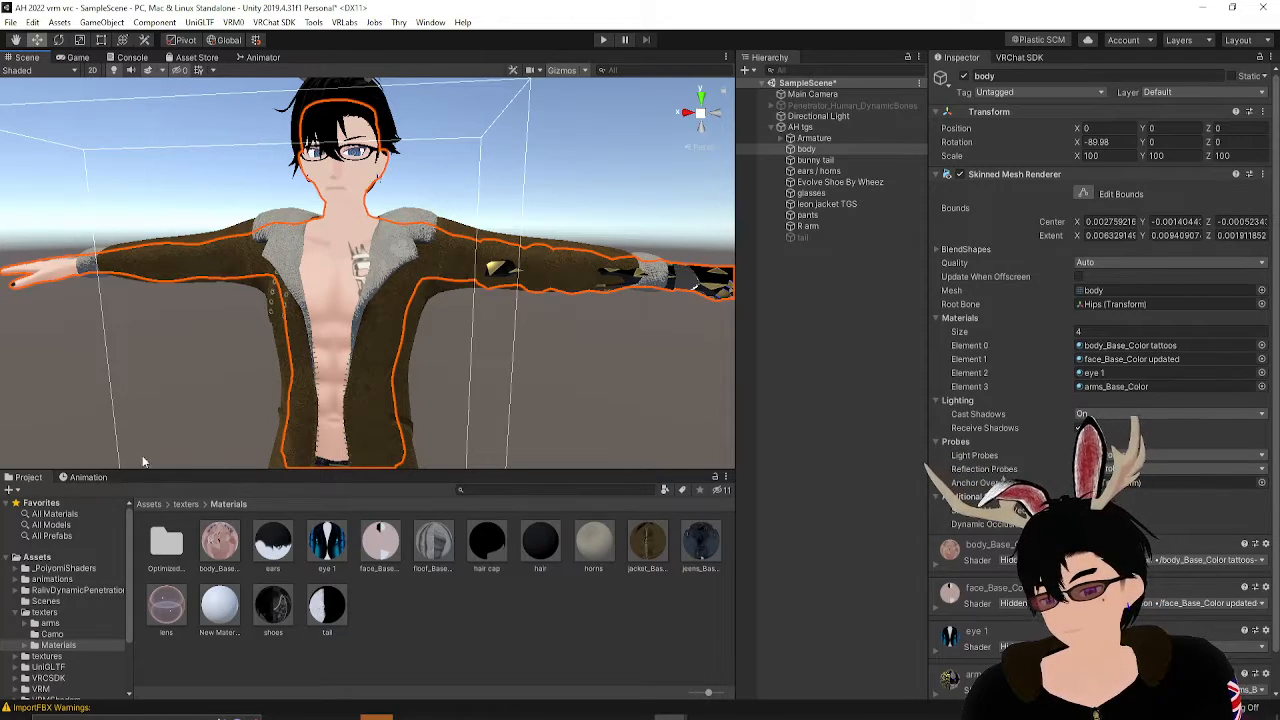
- Browse to the face FX folder inside animations, select the jacket clip and view its animated properties
click(80, 477)
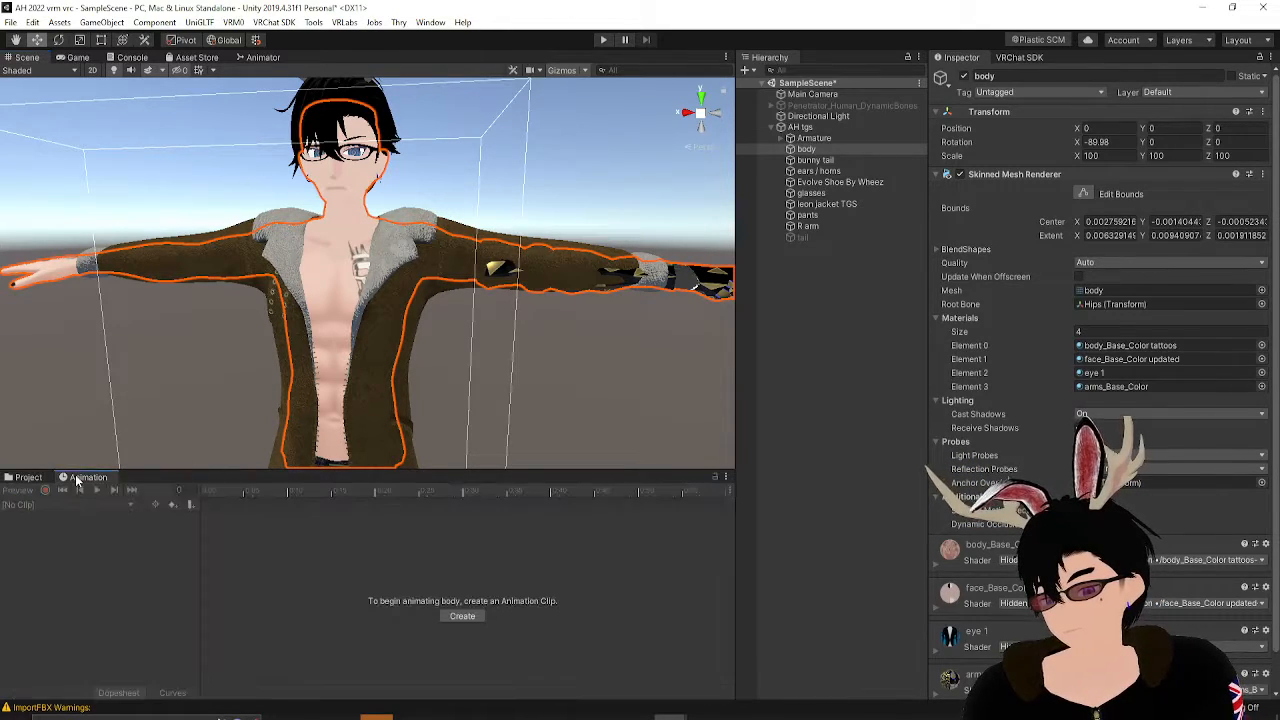
click(25, 477)
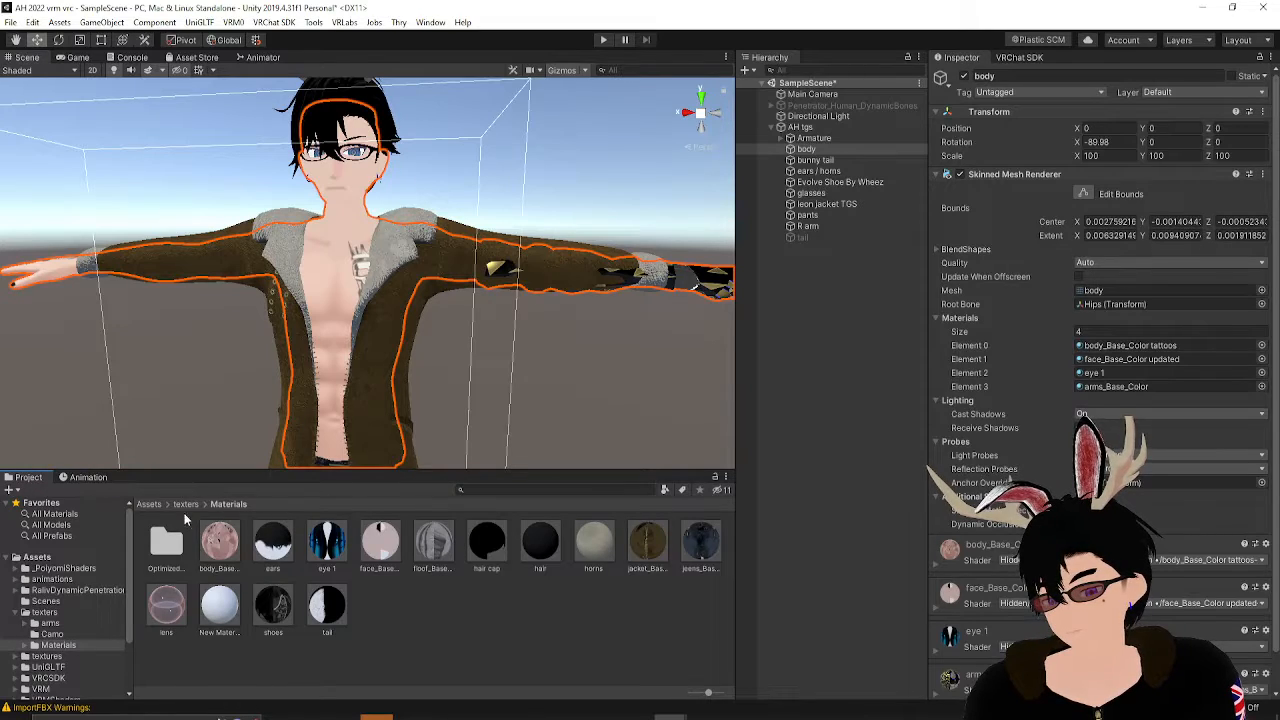
click(187, 505)
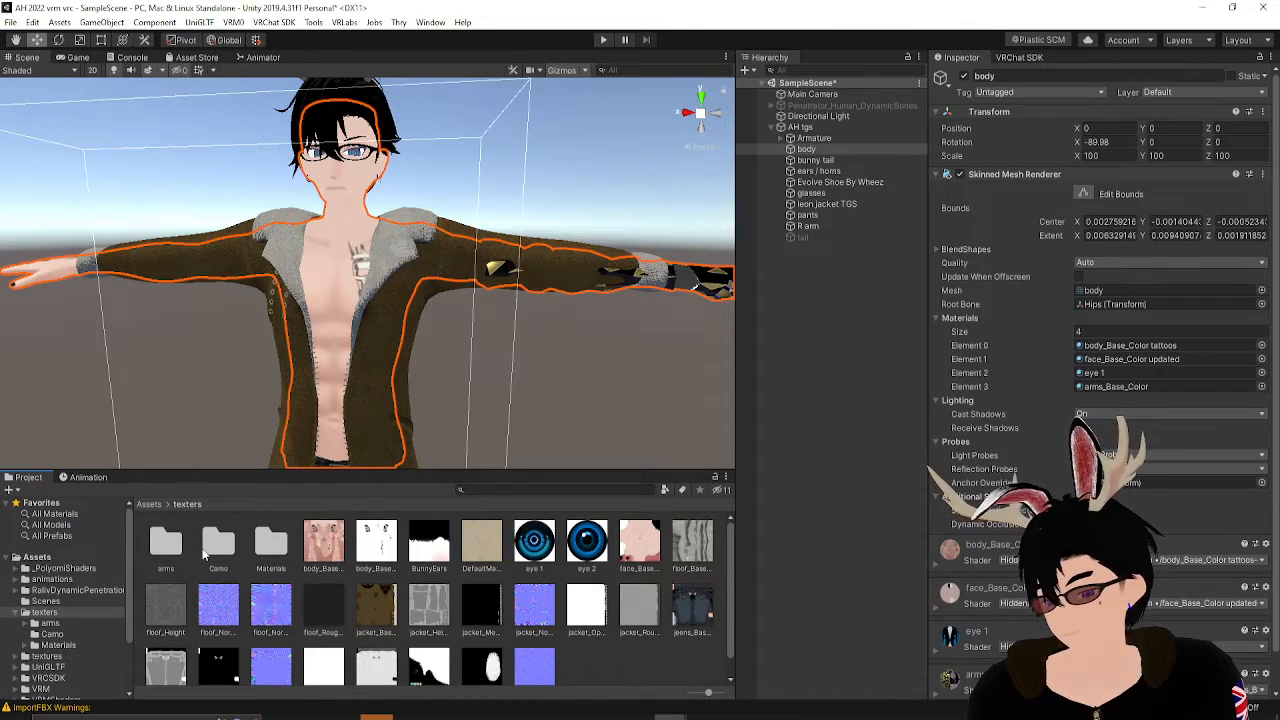
click(145, 505)
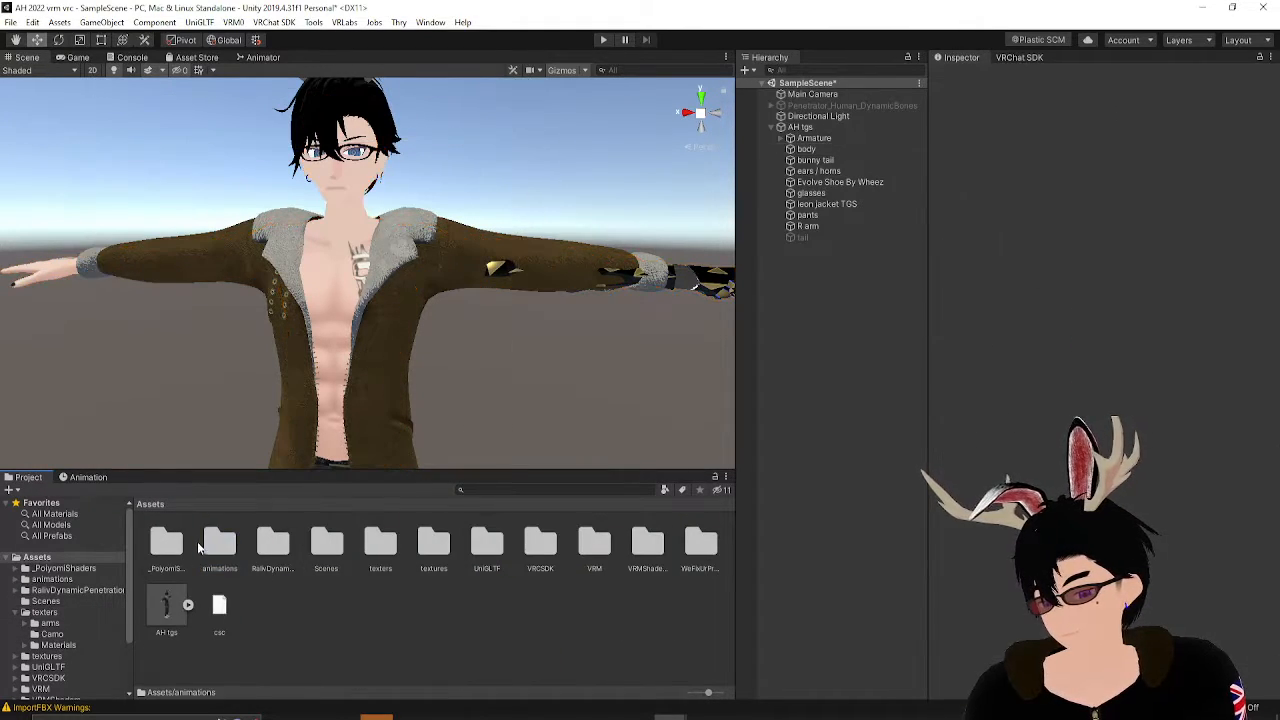
double_click(216, 543)
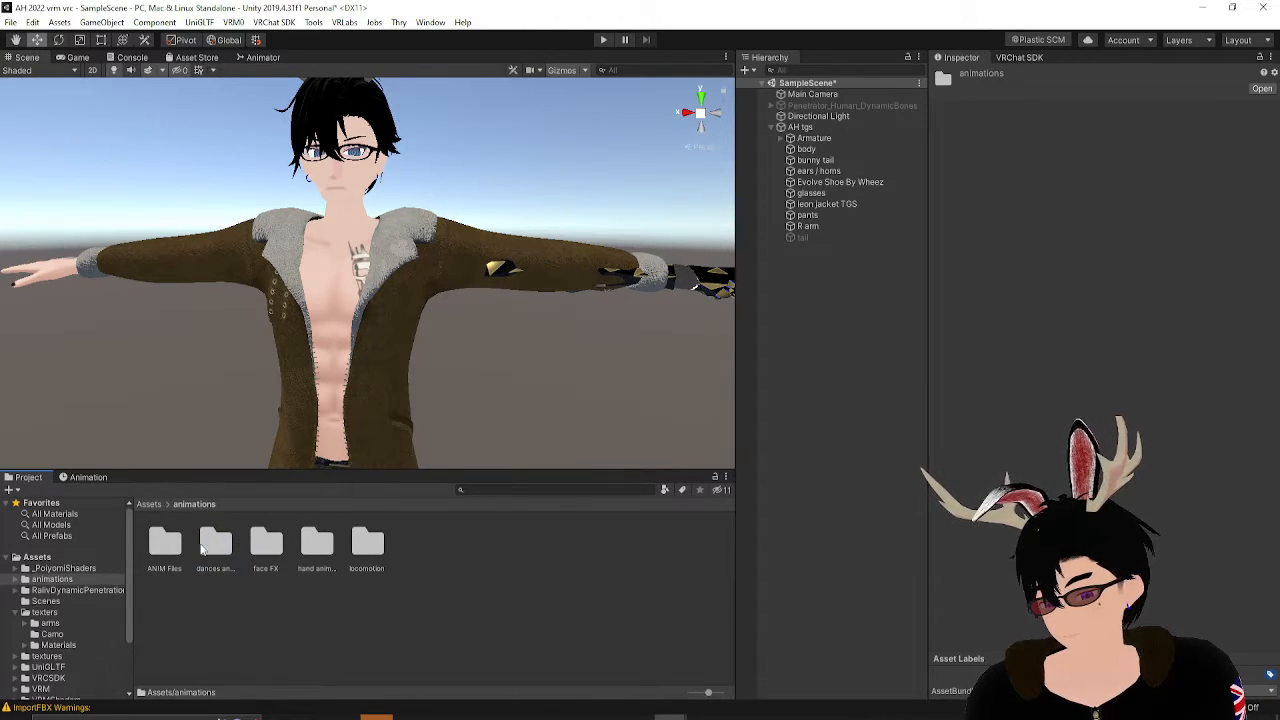
double_click(263, 546)
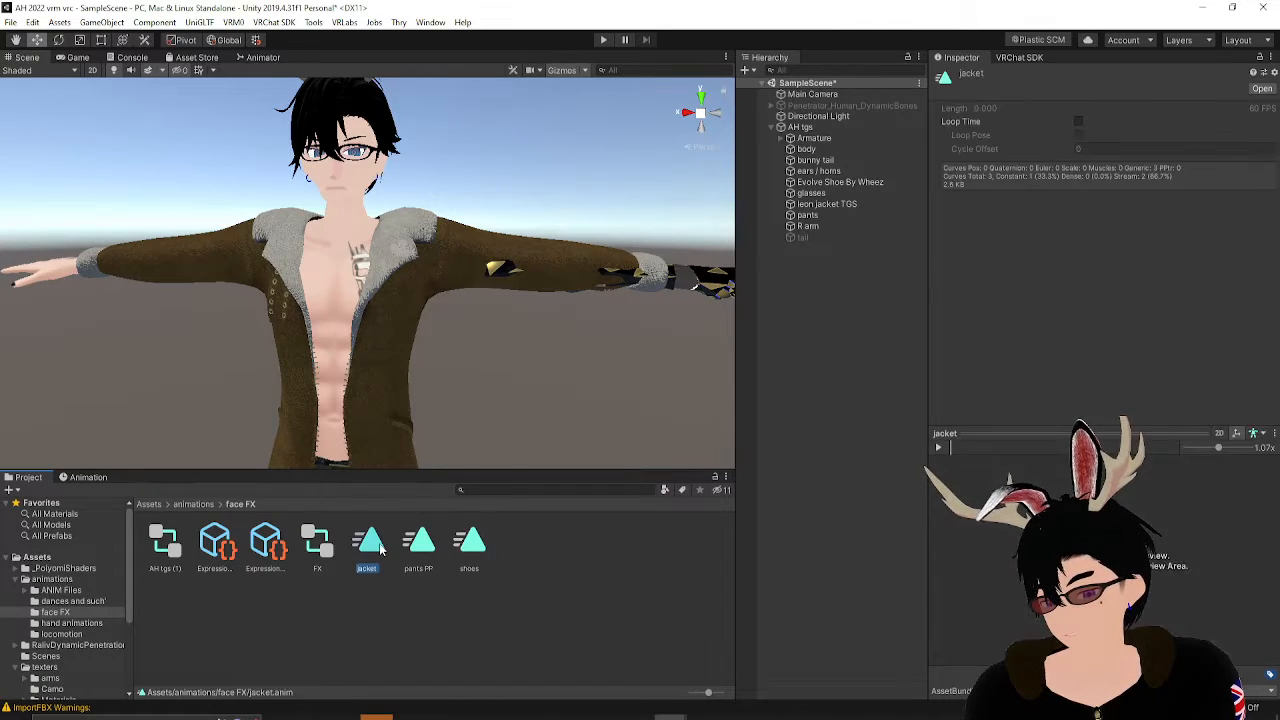
click(94, 478)
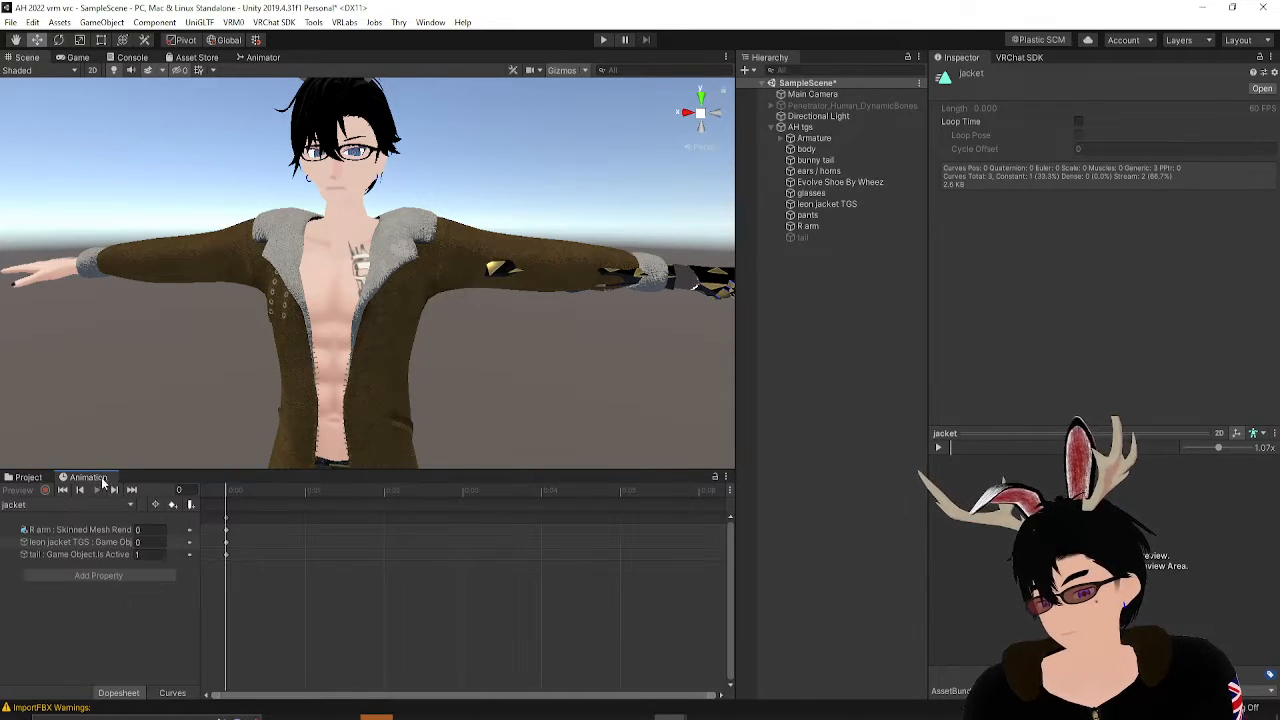
click(27, 478)
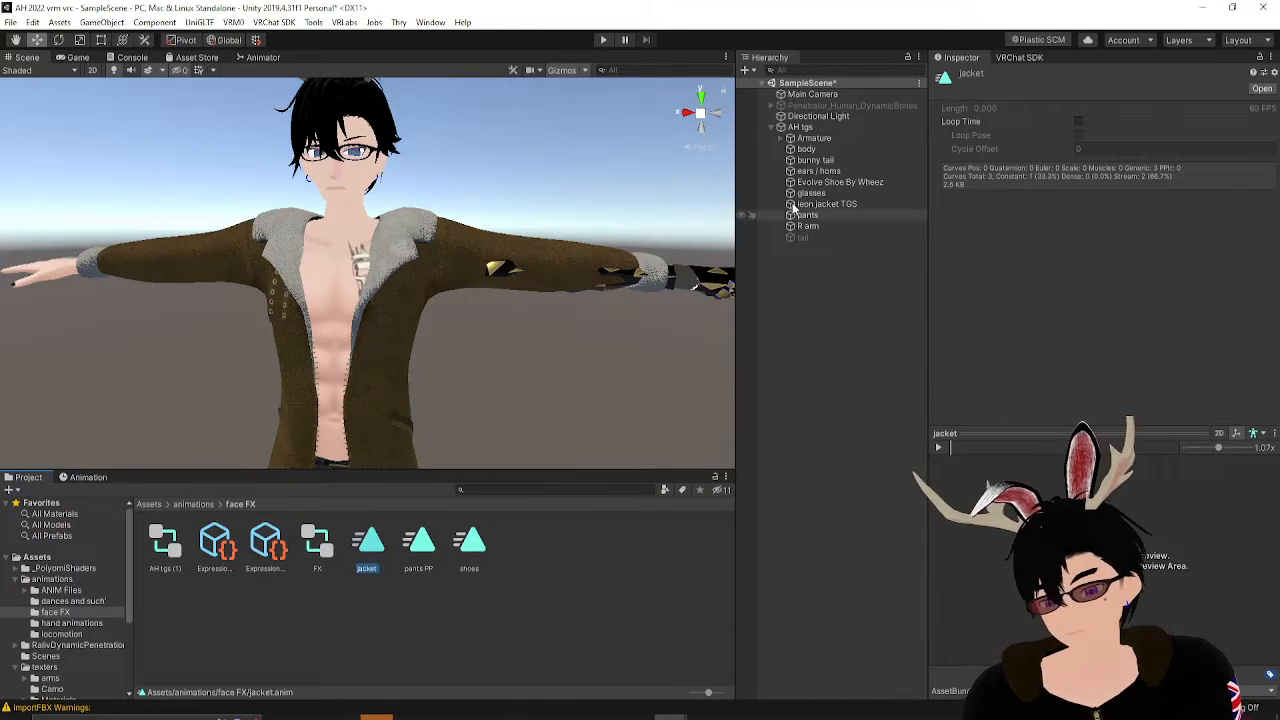
- Duplicate the AH tgs avatar in the scene and assign the AH tgs (1) controller to the duplicate's Animator
click(780, 127)
click(798, 128)
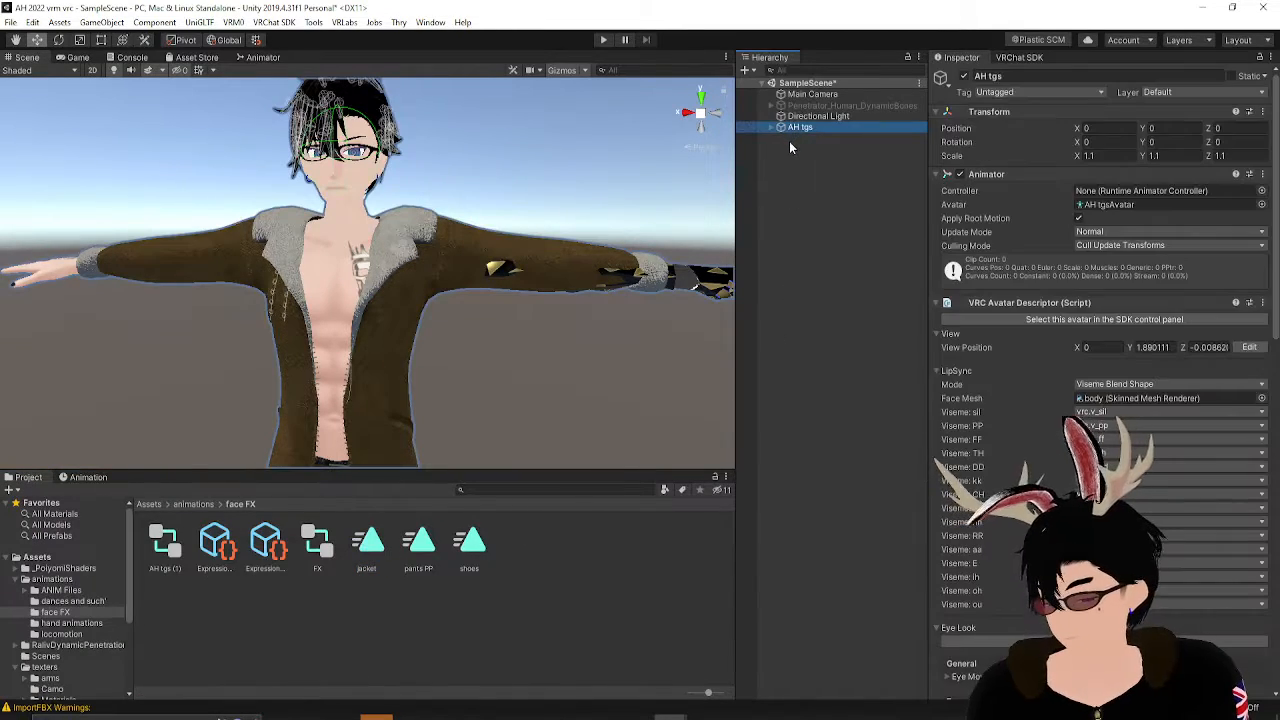
key(ctrl+d)
click(802, 169)
click(803, 139)
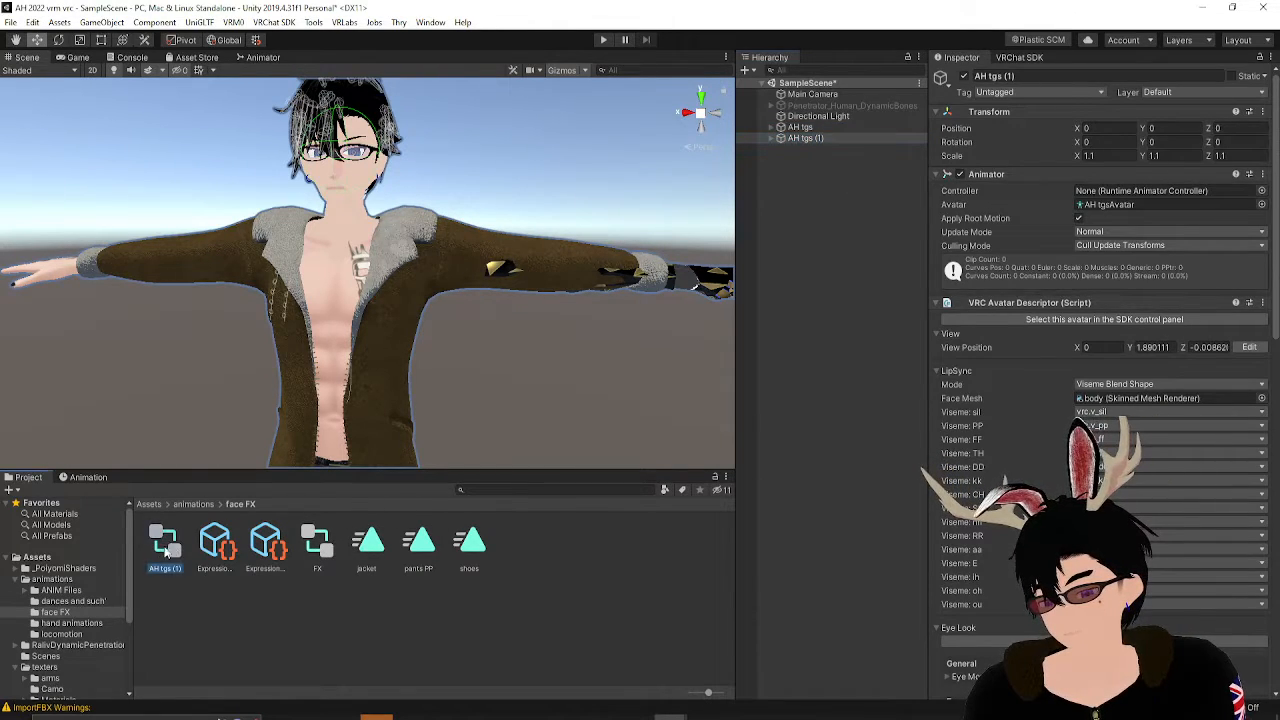
drag(1103, 216, 1128, 191)
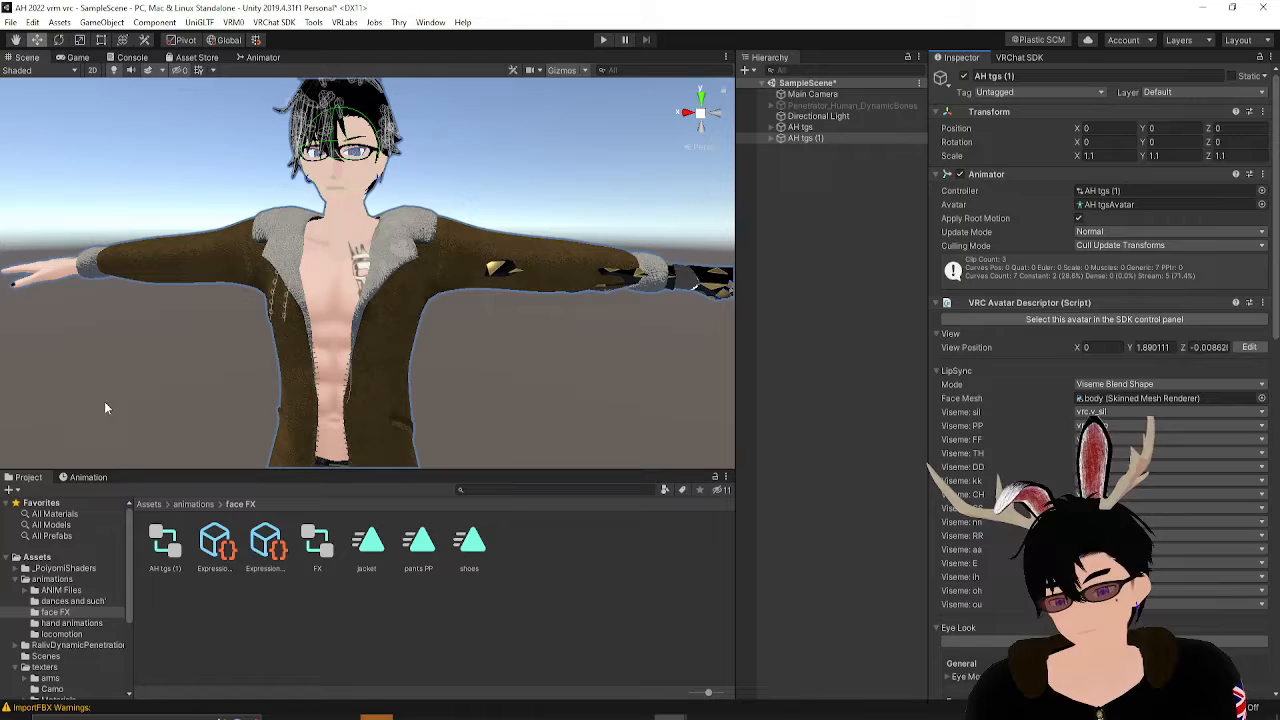
- Remove the R arm Skinned Mesh Renderer property from the jacket animation clip
click(86, 479)
click(70, 530)
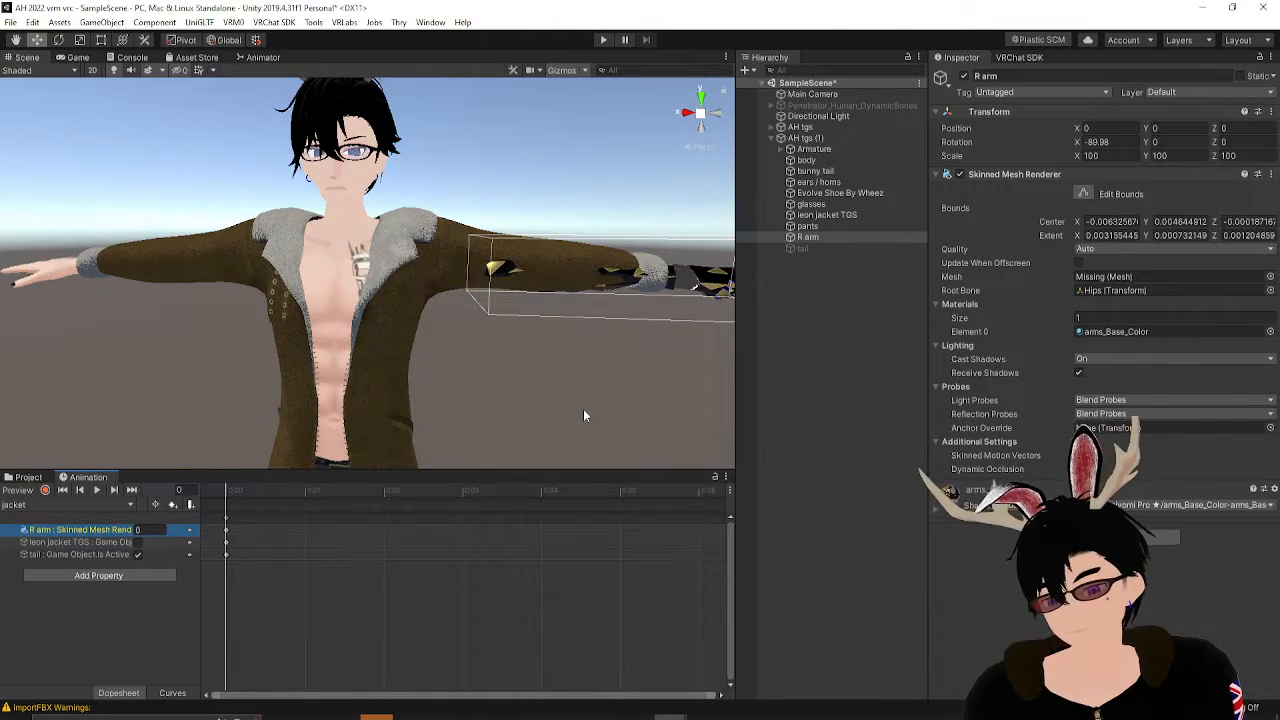
right_click(87, 531)
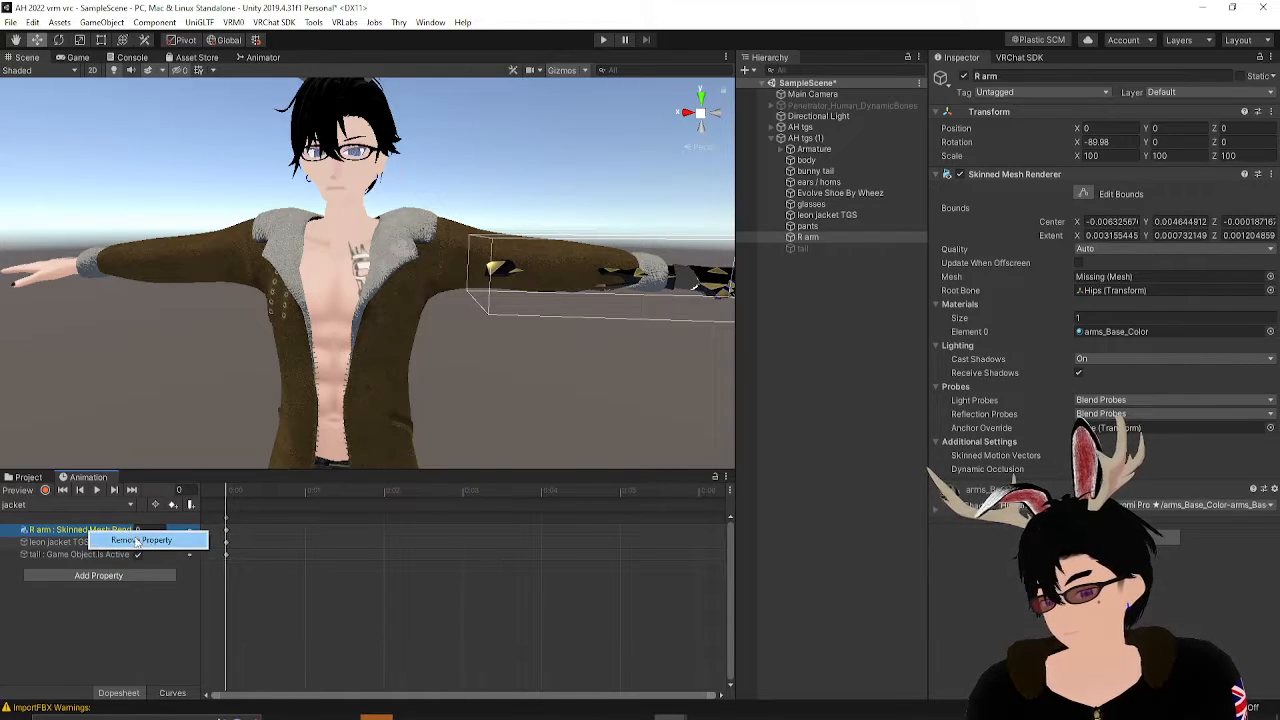
click(144, 541)
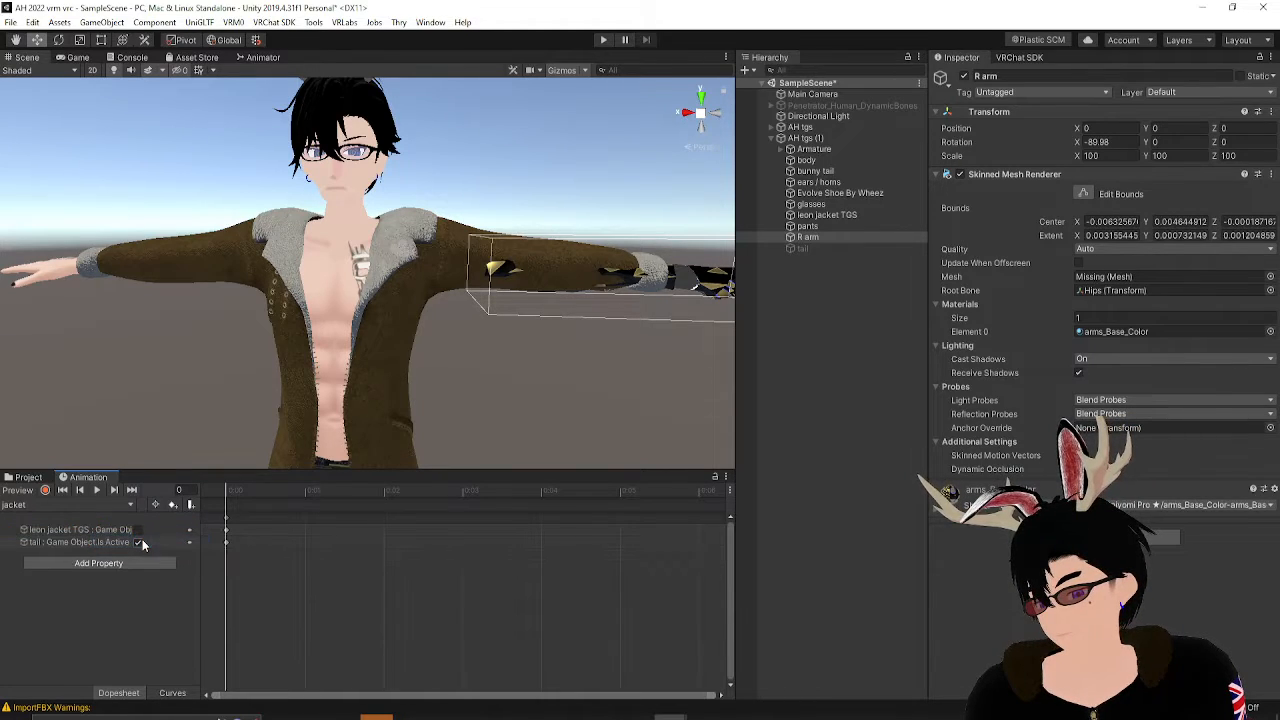
- Turn on keyframe recording for the jacket clip and inspect the duplicate avatar's arms and torso with the jacket off
click(44, 491)
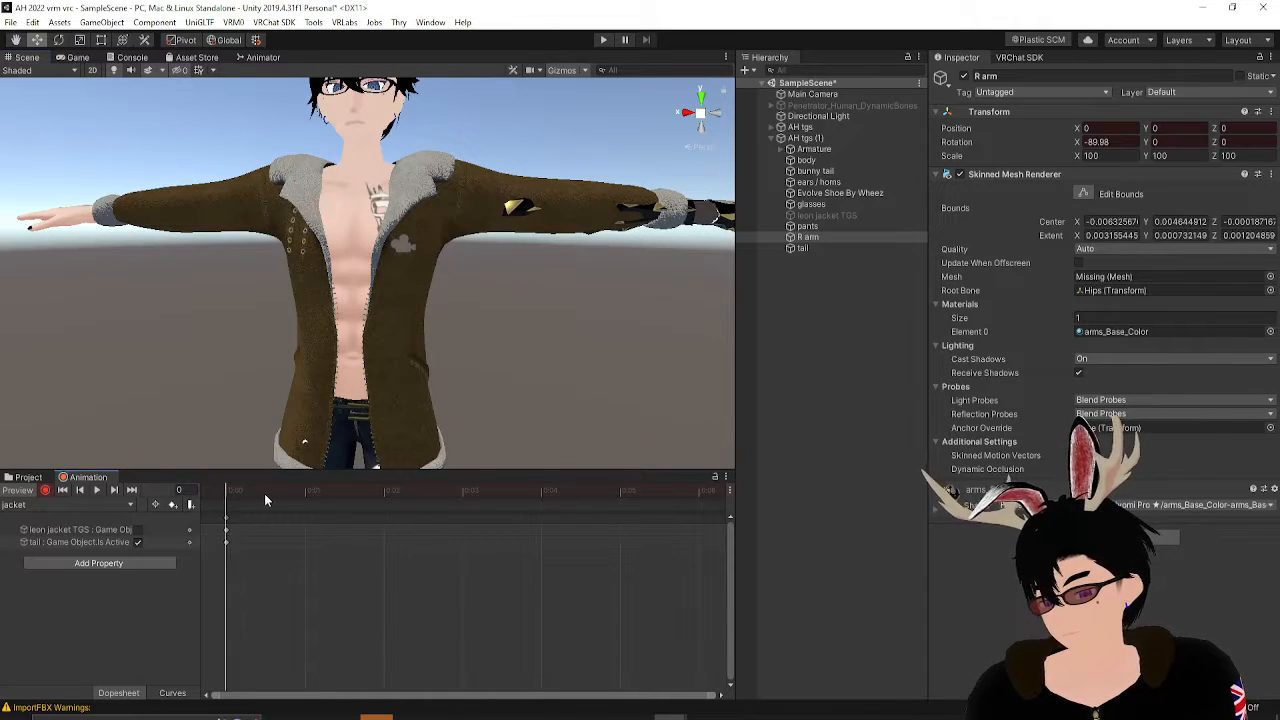
middle_drag(458, 334, 455, 260)
scroll(450, 343, down, 3)
scroll(455, 260, up, 3)
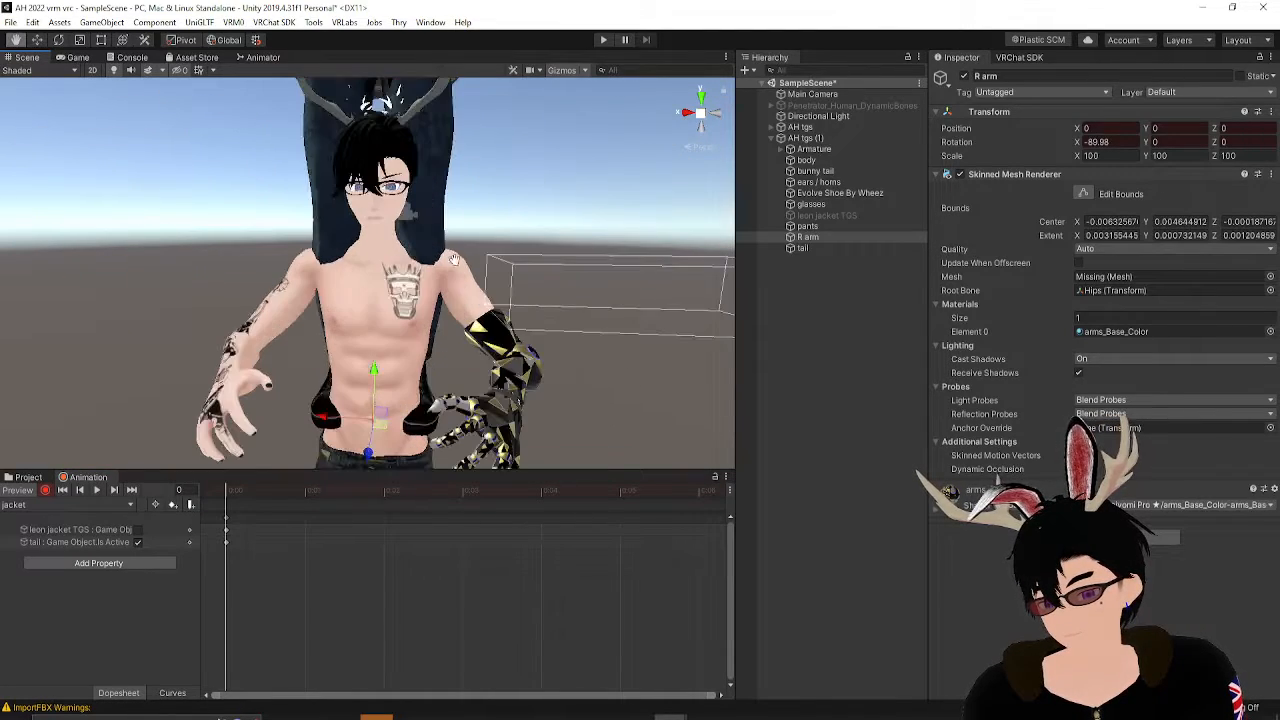
middle_drag(502, 334, 490, 302)
right_drag(490, 302, 476, 330)
middle_drag(476, 330, 478, 318)
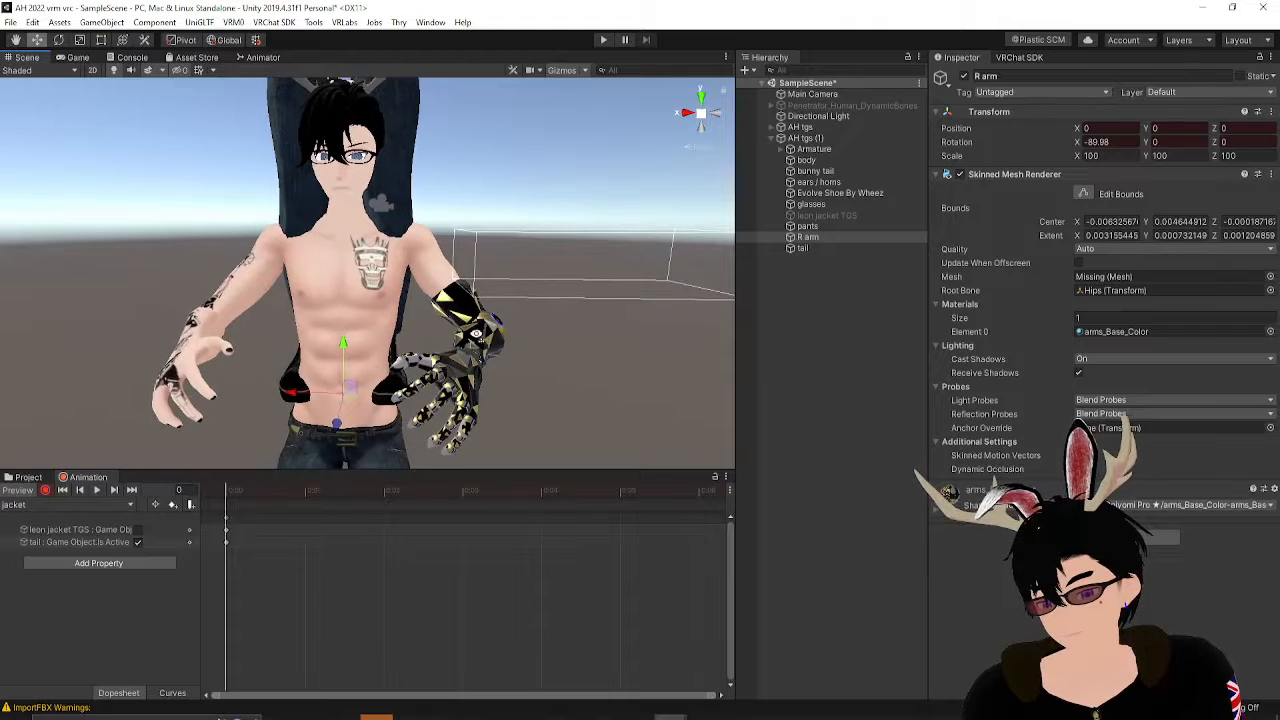
right_drag(478, 318, 467, 347)
- Record the body mesh's shrink and body srink blend shapes at 0 in the jacket clip
click(487, 370)
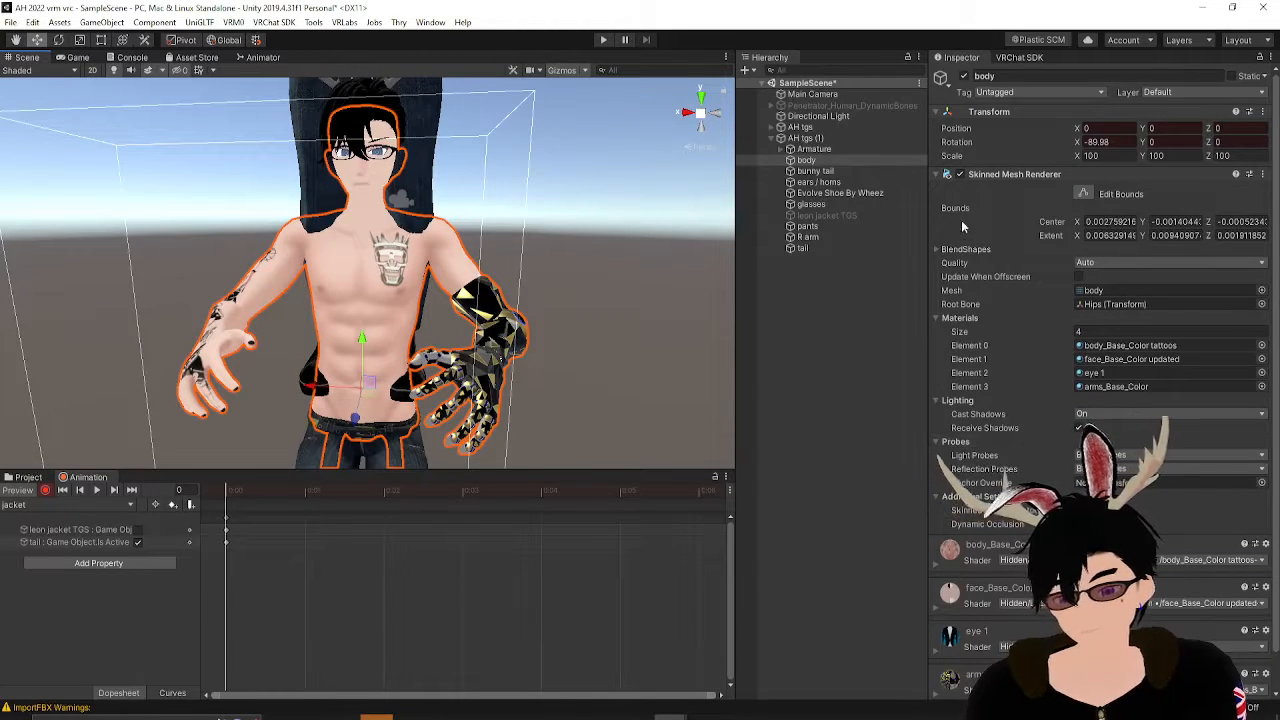
click(937, 250)
scroll(1050, 380, down, 15)
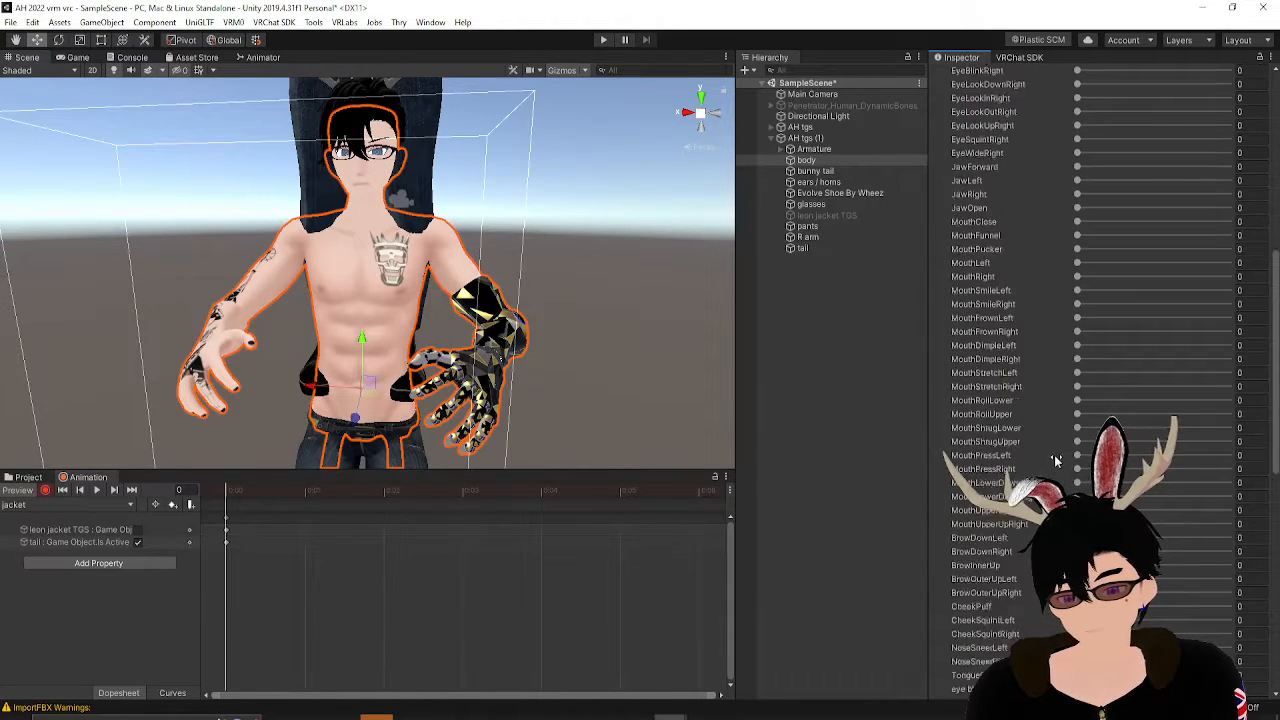
scroll(1083, 430, up, 2)
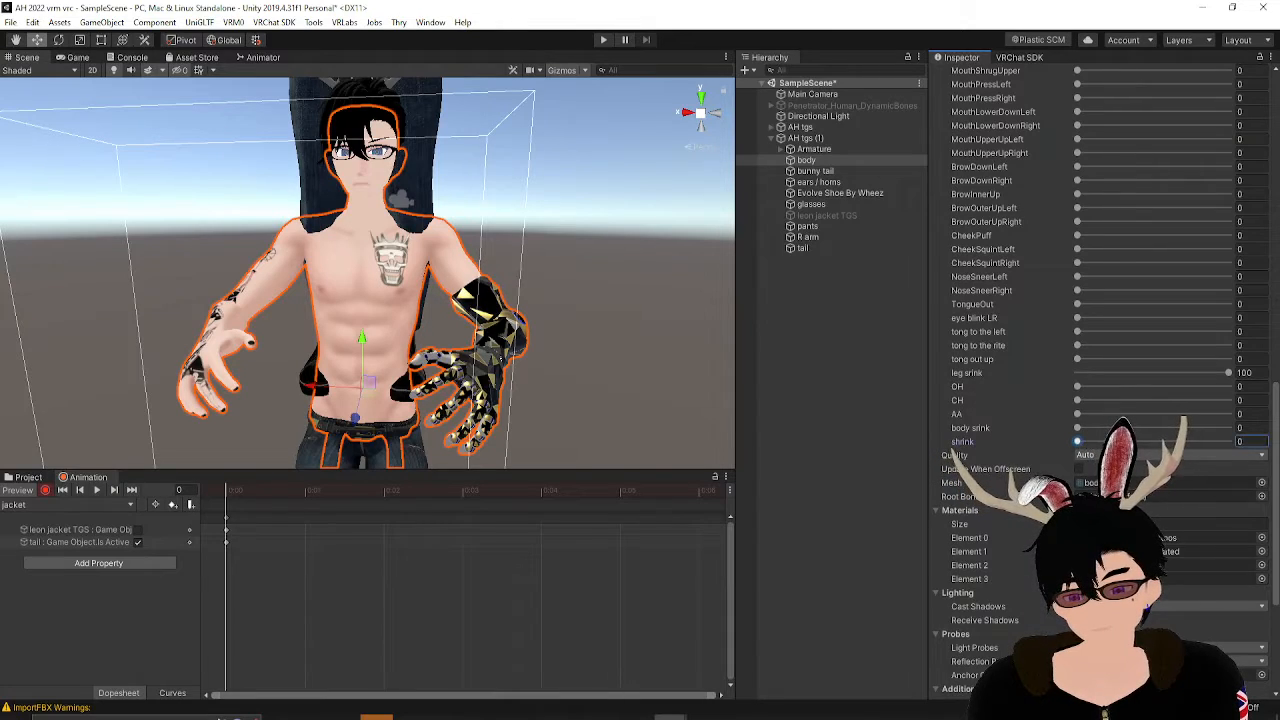
drag(1077, 441, 966, 438)
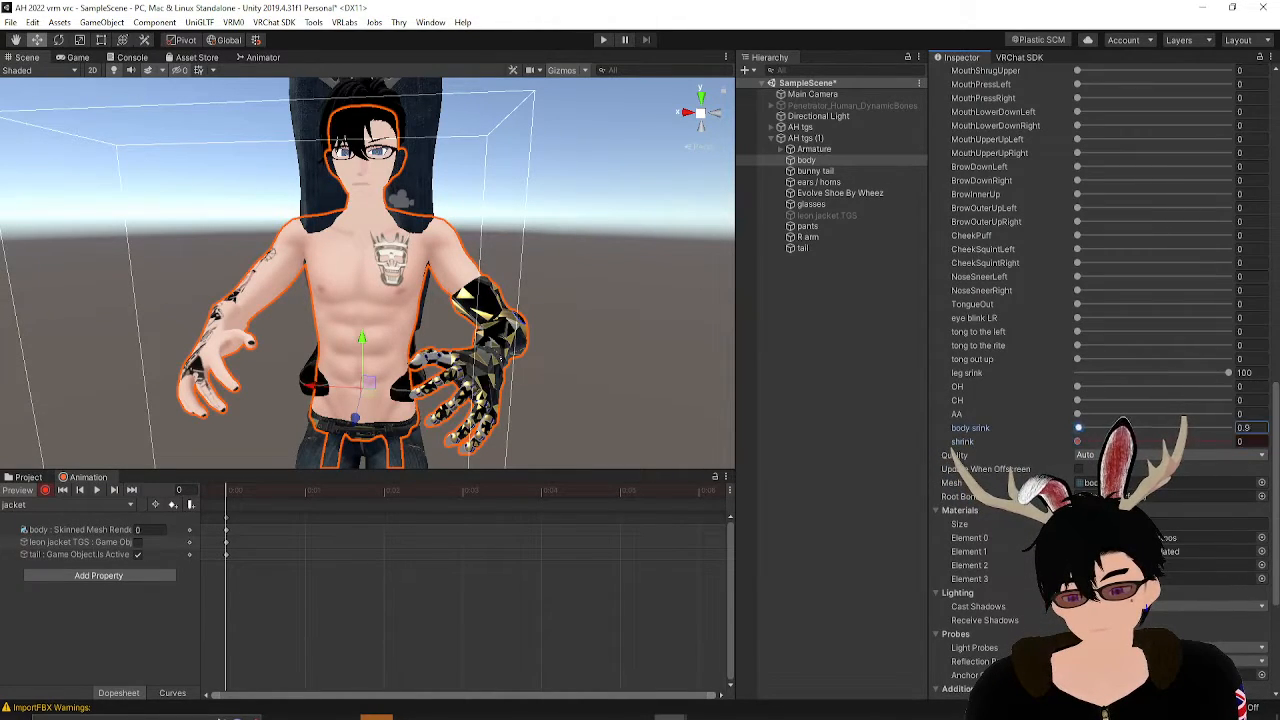
drag(1078, 427, 990, 425)
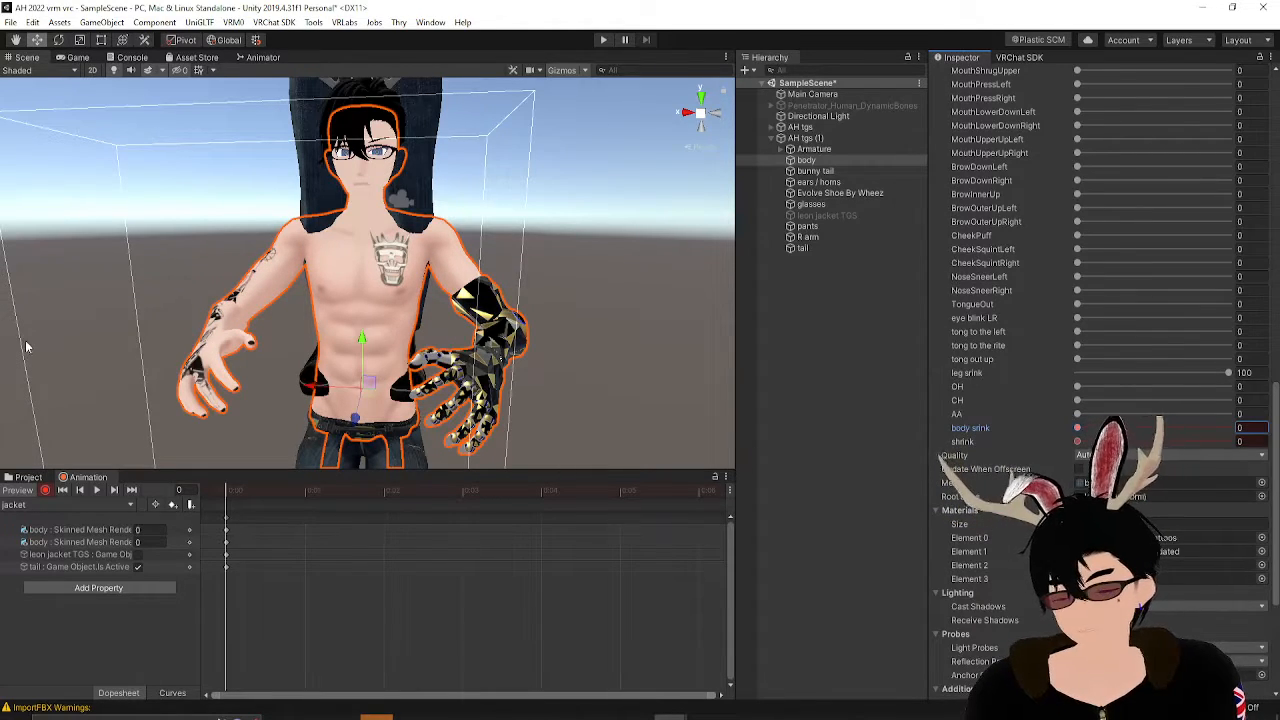
scroll(168, 341, down, 4)
scroll(164, 325, up, 4)
middle_drag(161, 300, 169, 300)
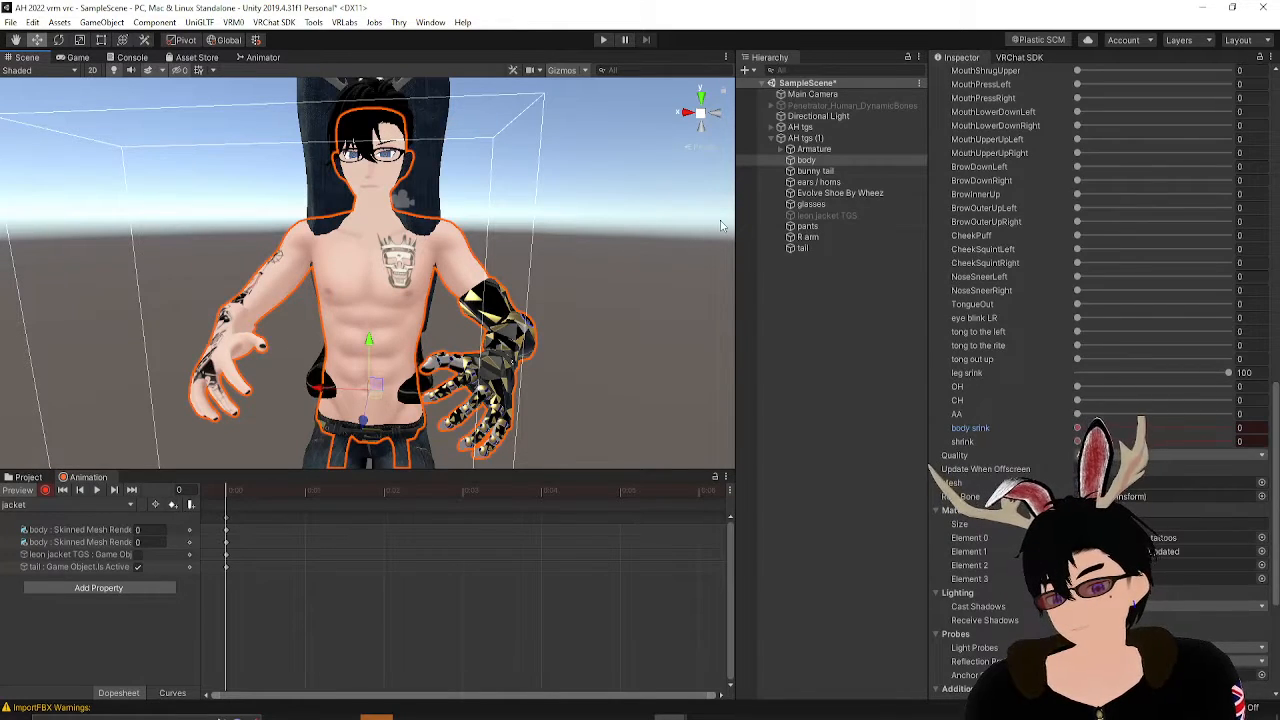
- Return to the face FX folder's assets and delete the duplicate avatar AH tgs (1) from the scene
click(22, 477)
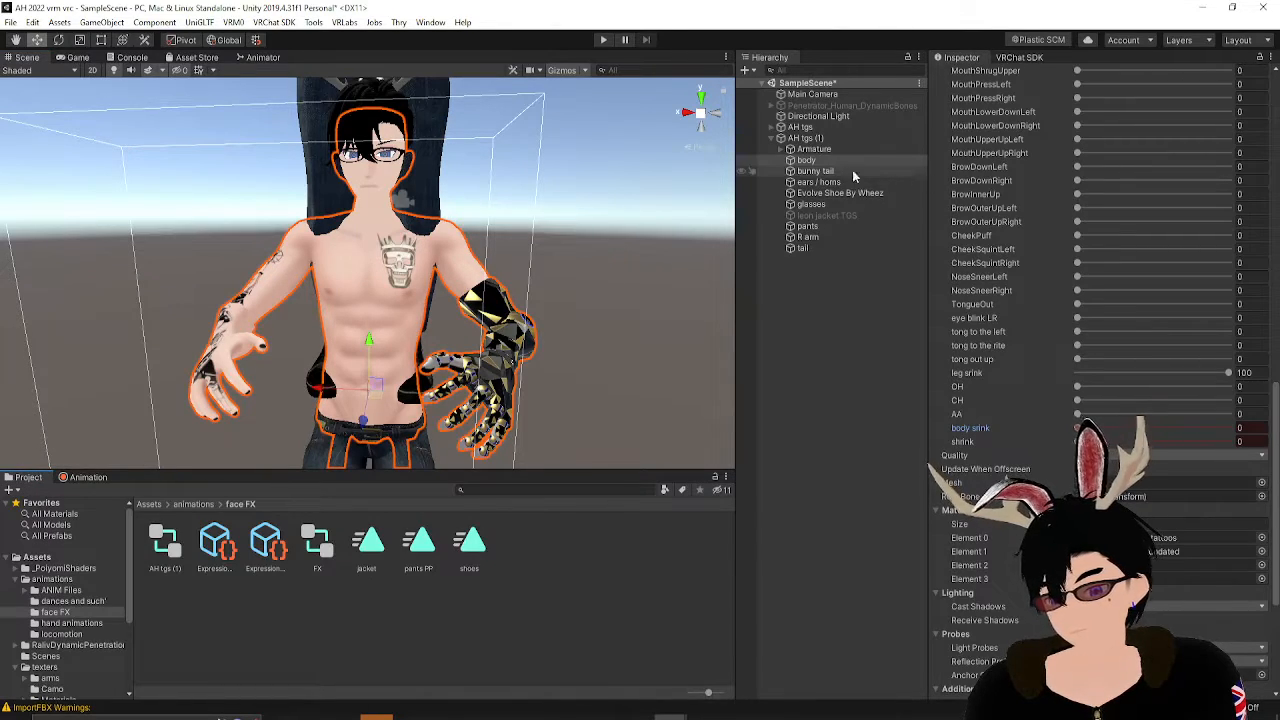
click(800, 138)
key(Delete)
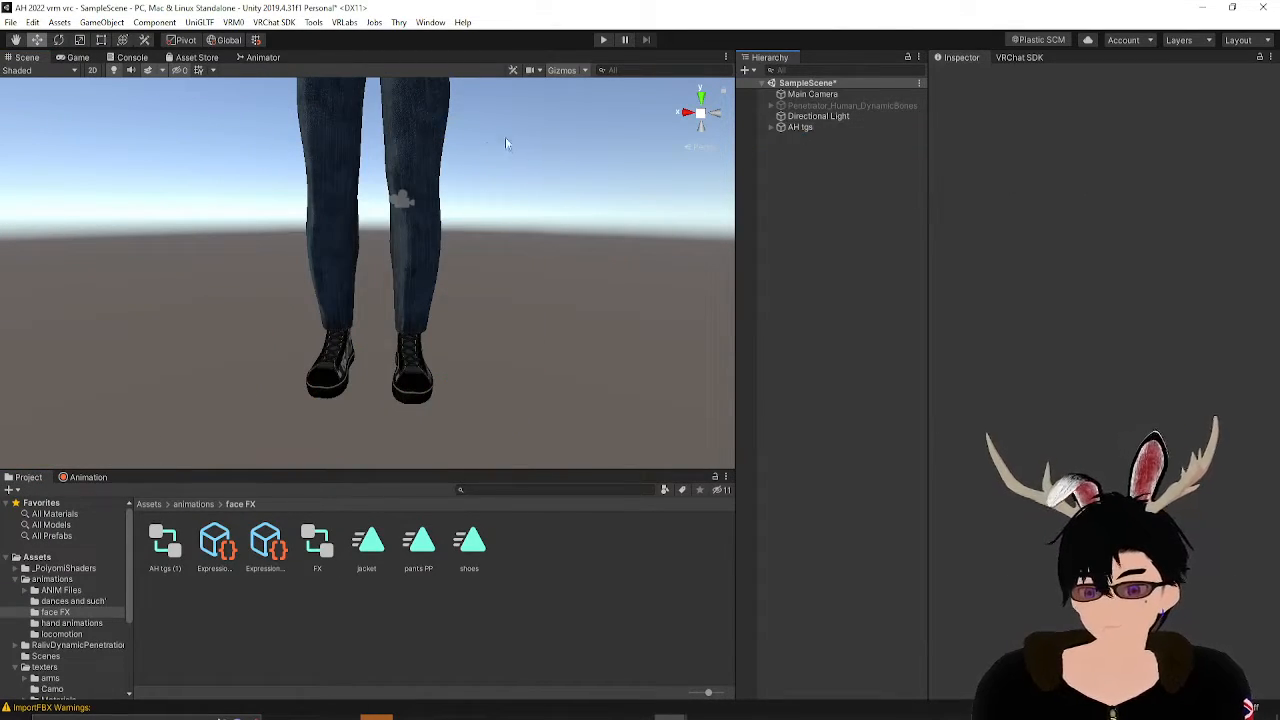
- On the AH tgs body mesh, set the shrink blend shape to 100 and raise body srink to its maximum
middle_drag(472, 136, 462, 422)
click(358, 179)
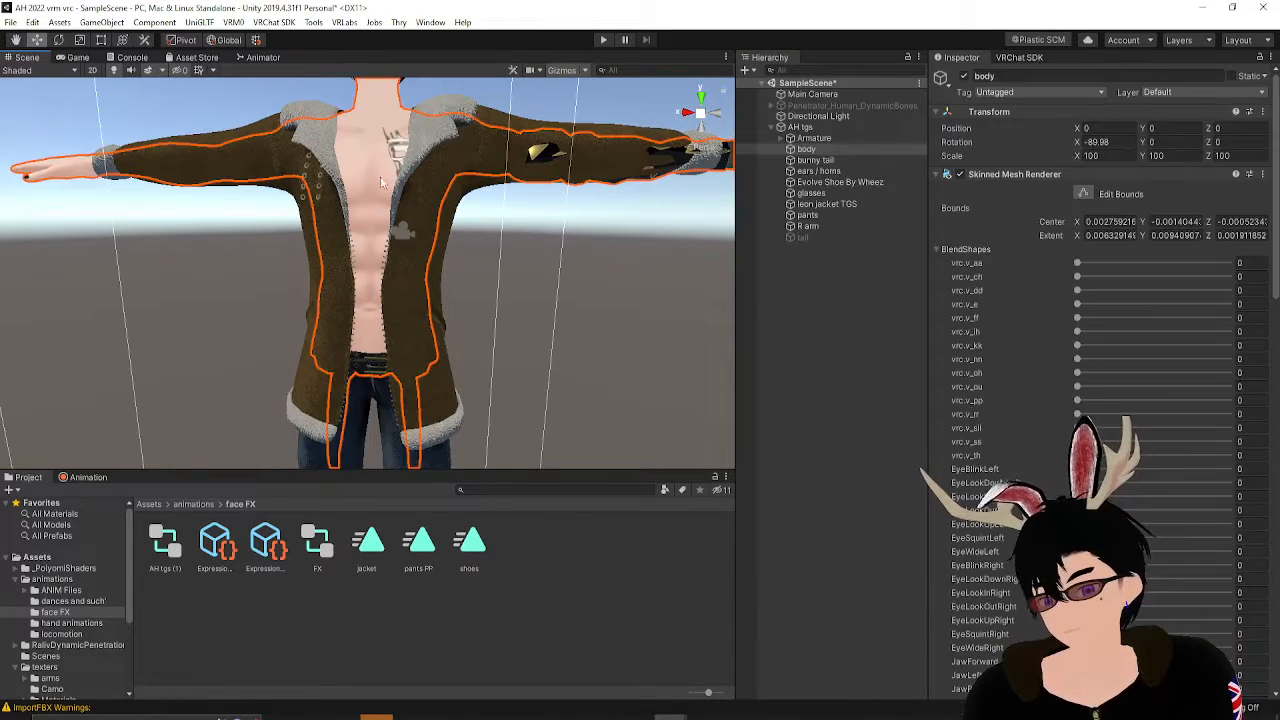
scroll(1040, 430, down, 10)
scroll(1050, 424, up, 3)
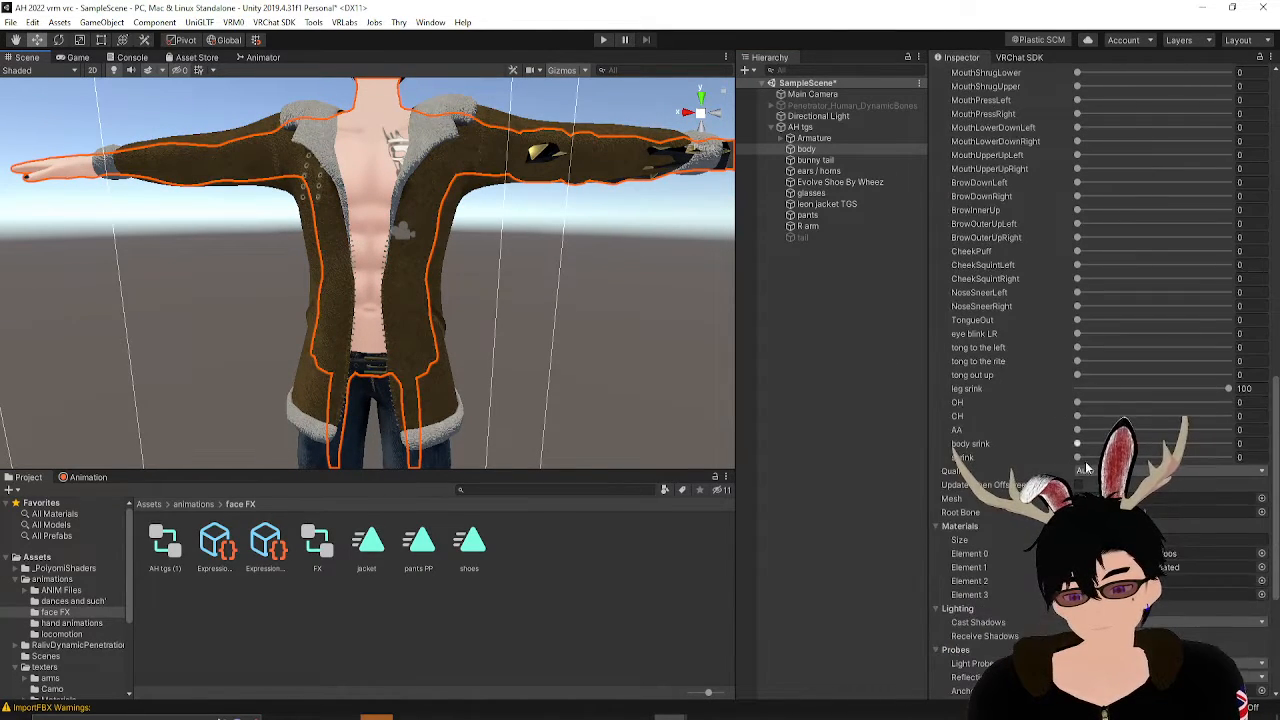
drag(1078, 458, 1240, 457)
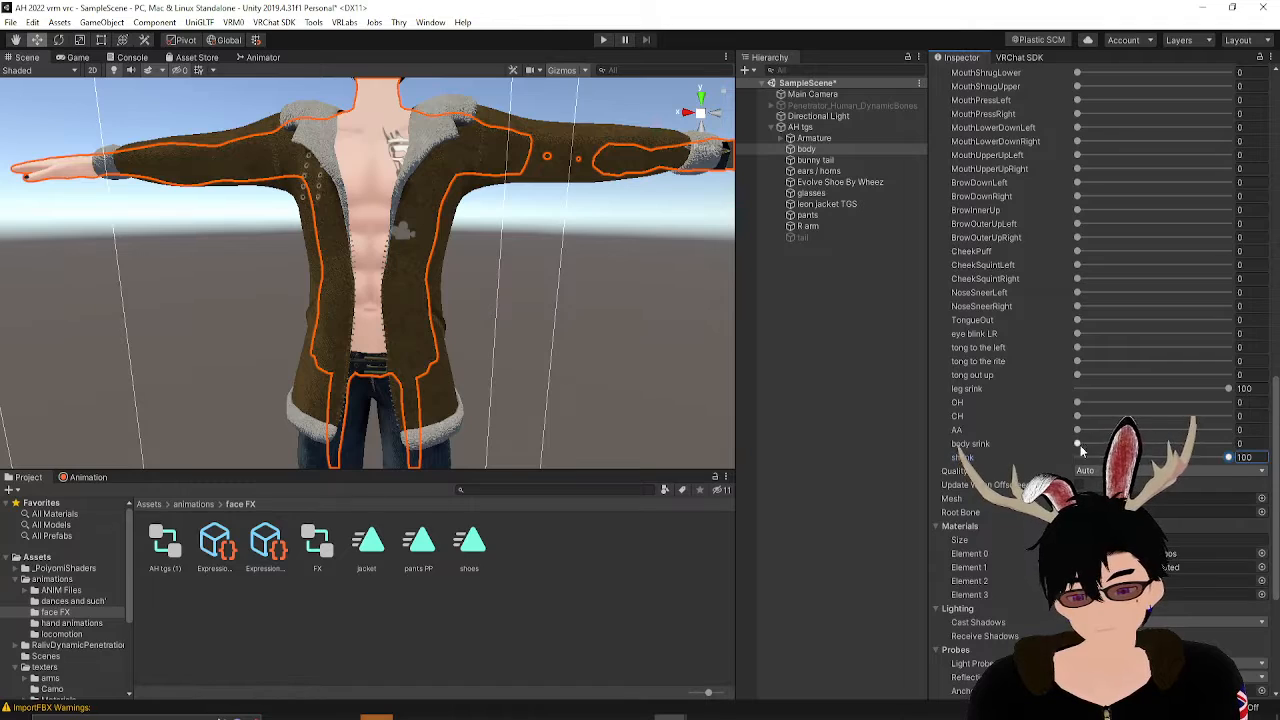
drag(1078, 443, 1228, 443)
middle_drag(583, 275, 574, 304)
click(544, 338)
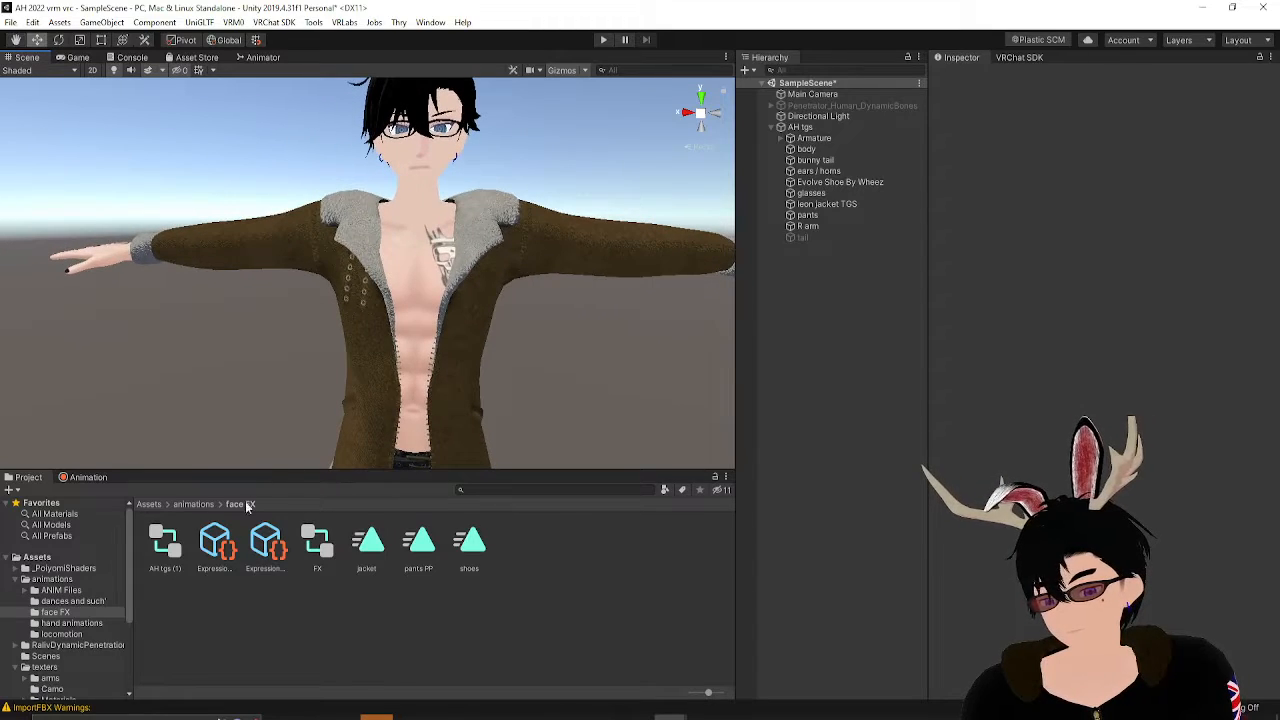
- Preview the jacket clip in an enlarged preview and examine the arm mesh against the avatar in the scene
click(368, 545)
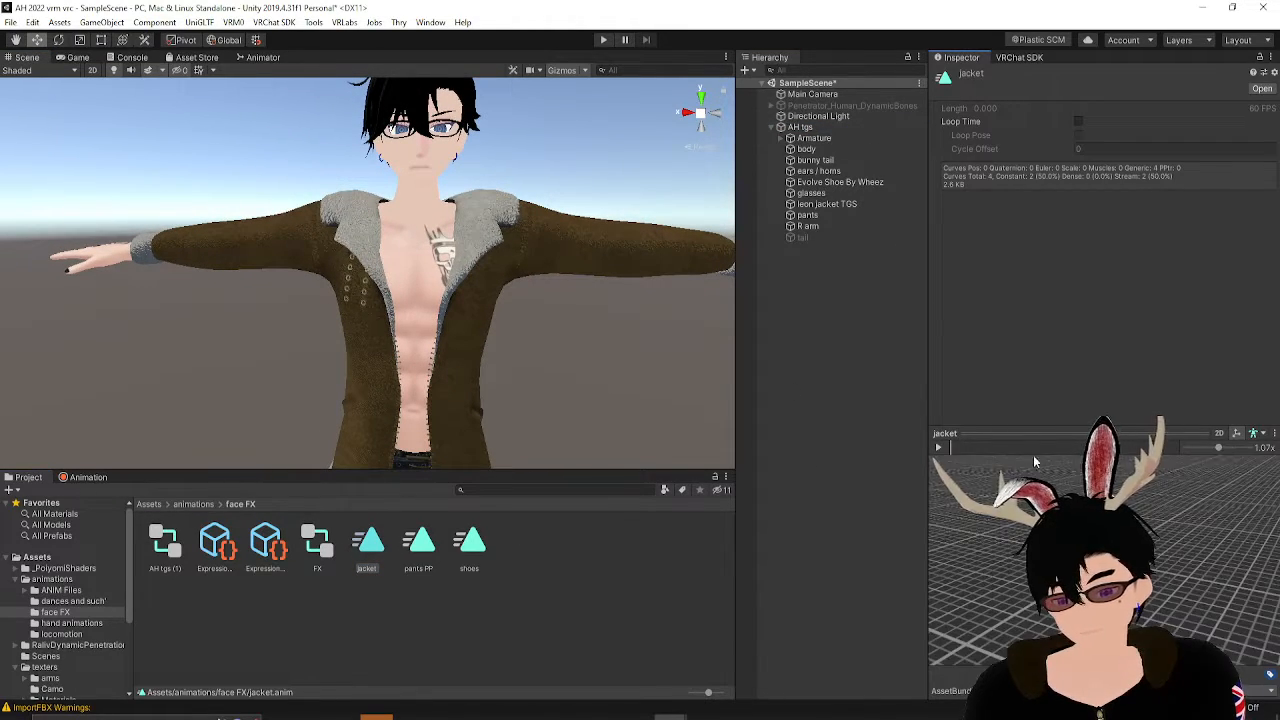
drag(1033, 437, 1033, 235)
right_drag(1123, 400, 1153, 469)
scroll(1037, 317, up, 8)
scroll(1084, 436, up, 5)
scroll(1003, 426, up, 3)
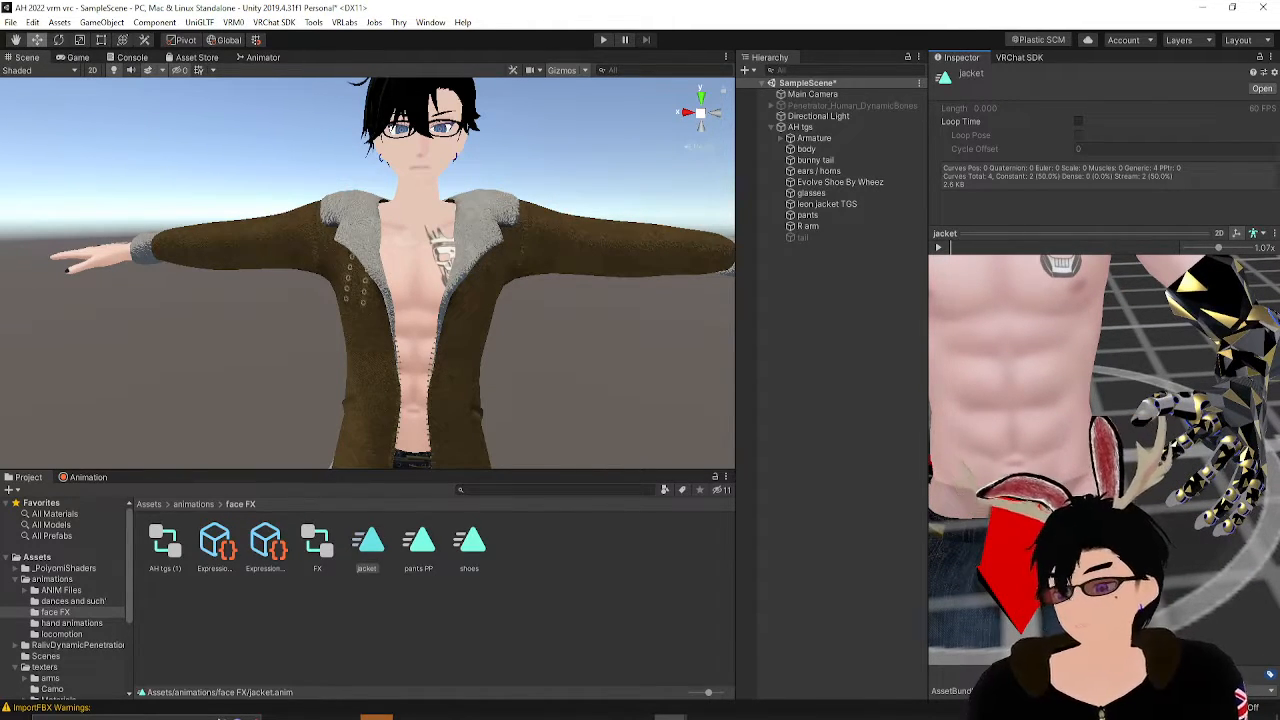
middle_drag(1085, 469, 1036, 462)
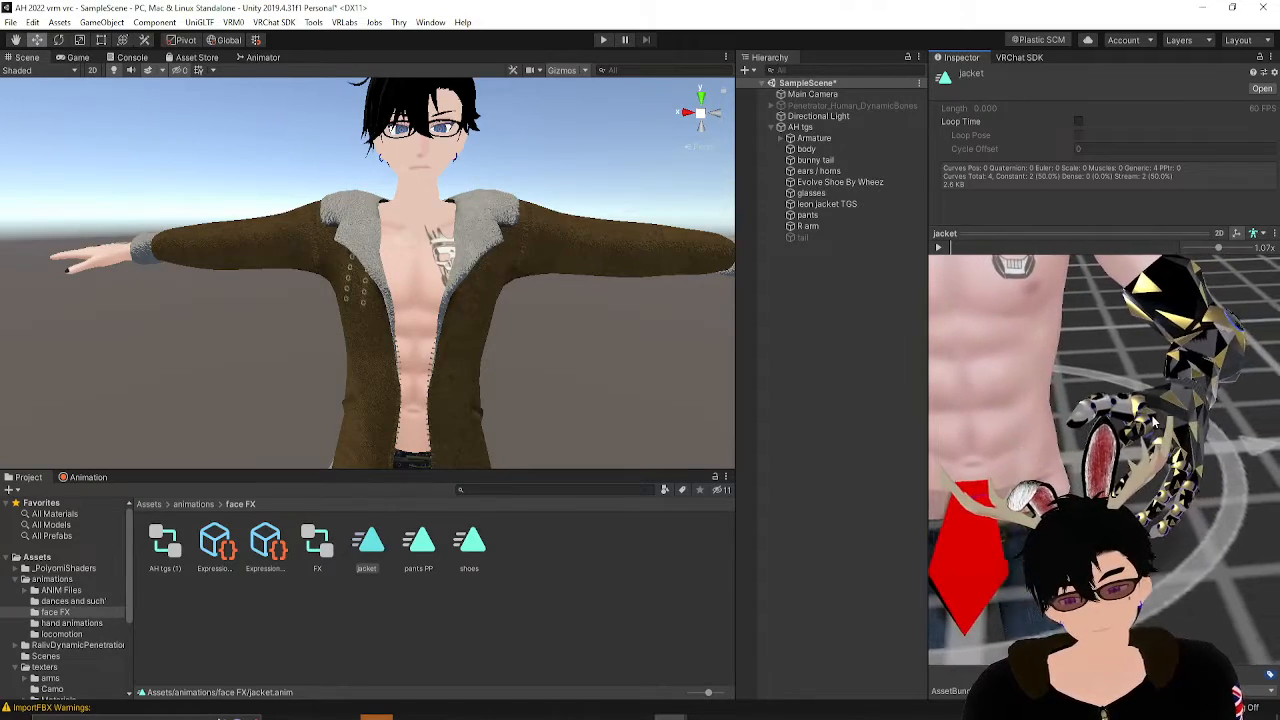
right_drag(1090, 450, 950, 410)
scroll(1070, 412, down, 10)
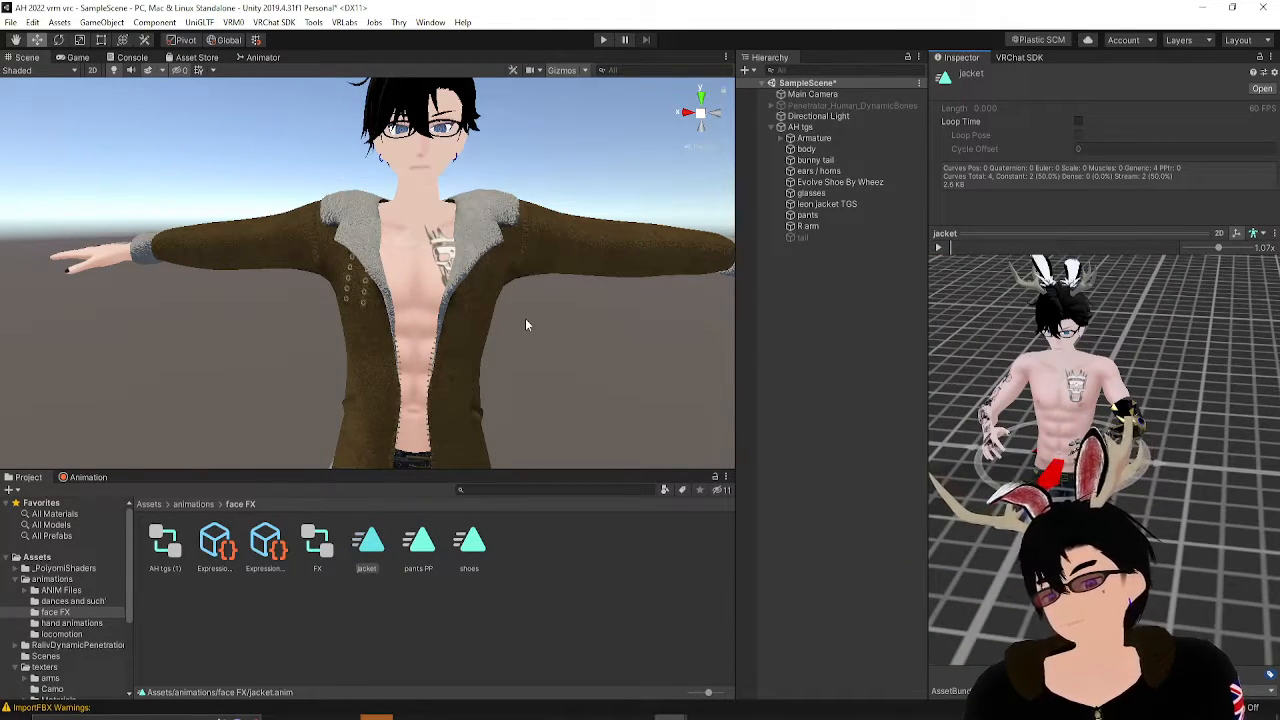
middle_drag(525, 324, 494, 372)
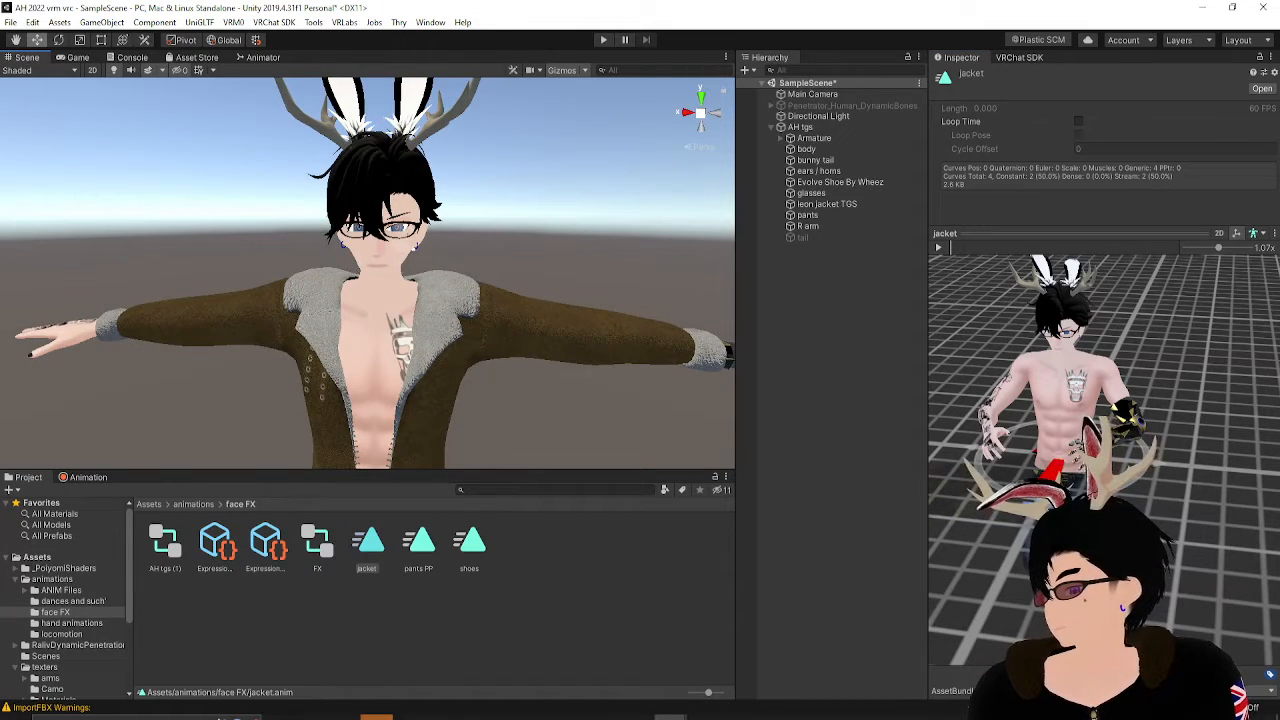